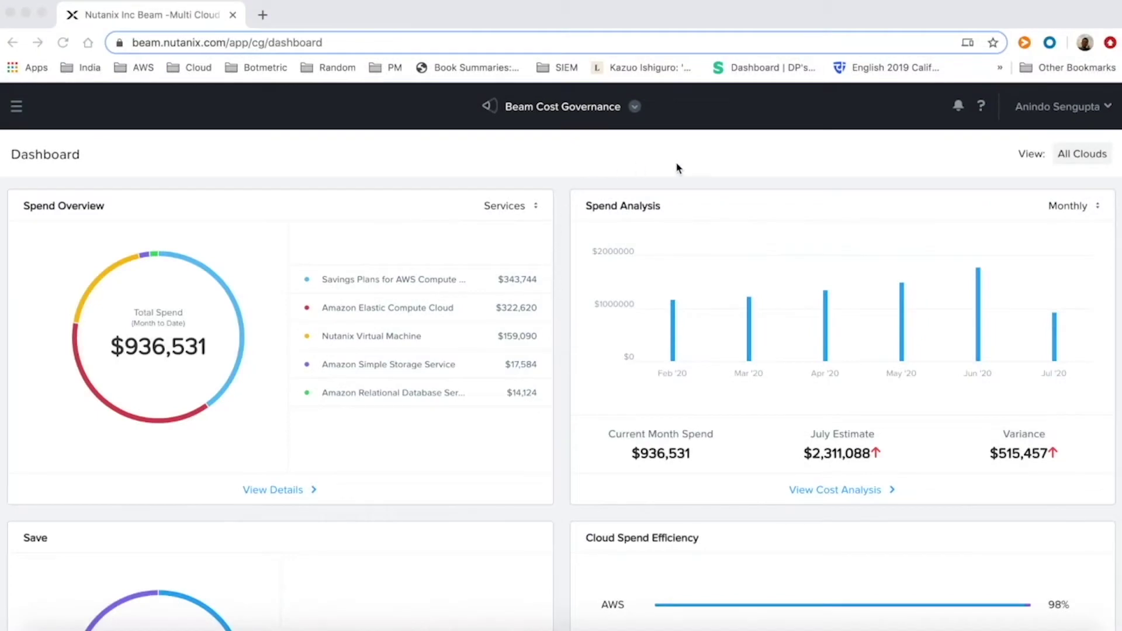
- Browse the cost view chooser and main navigation, leaving the dashboard view unchanged
left_click(1078, 158)
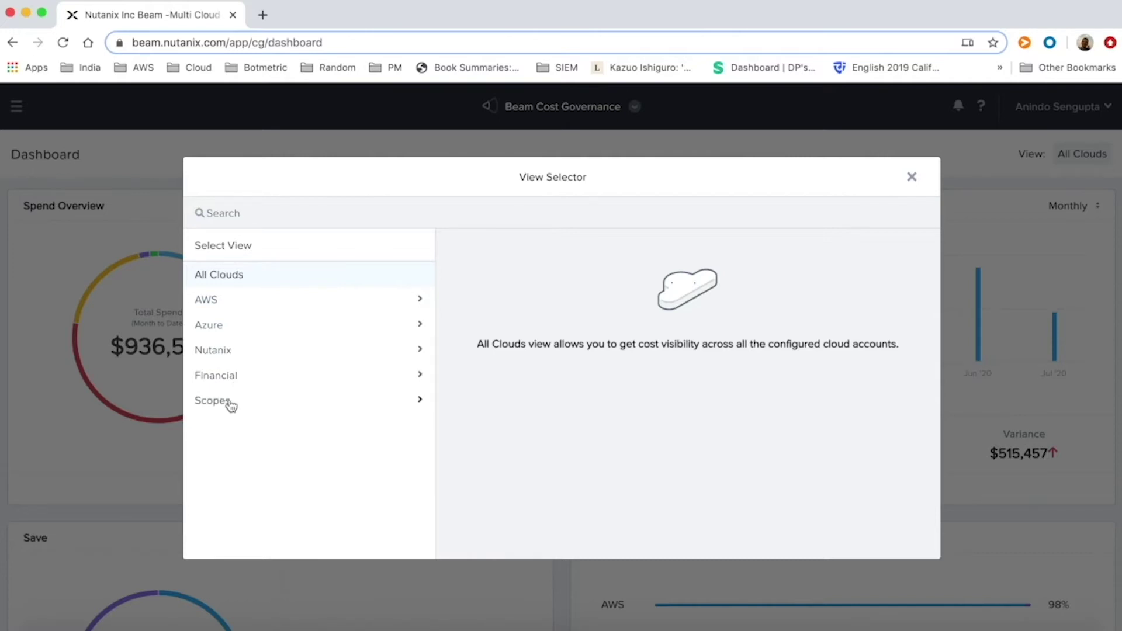
left_click(912, 177)
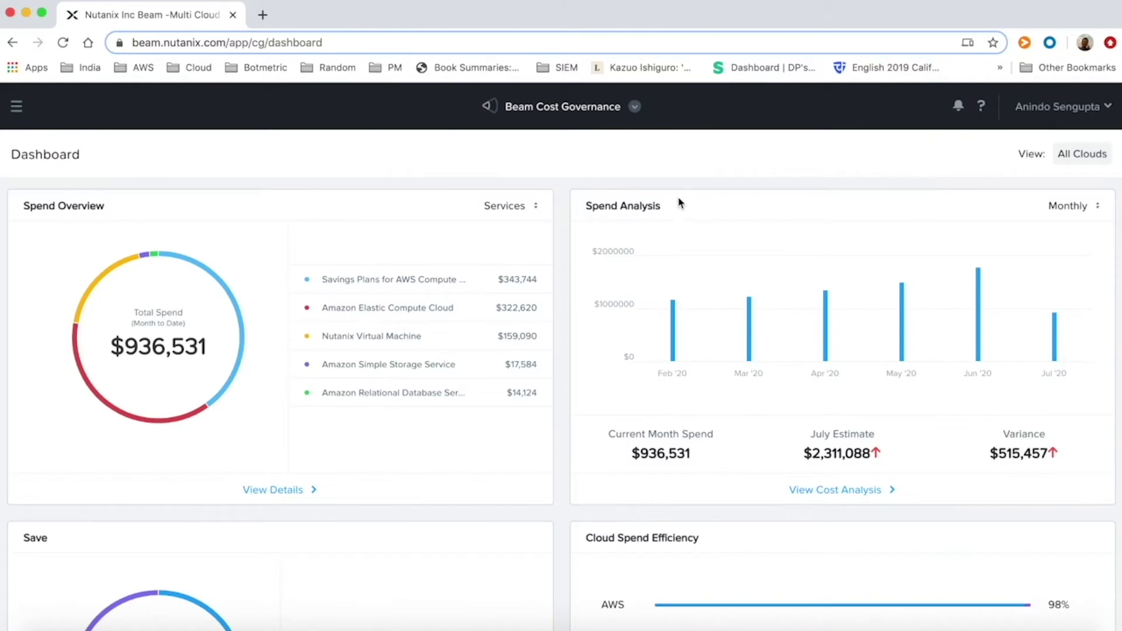
left_click(17, 109)
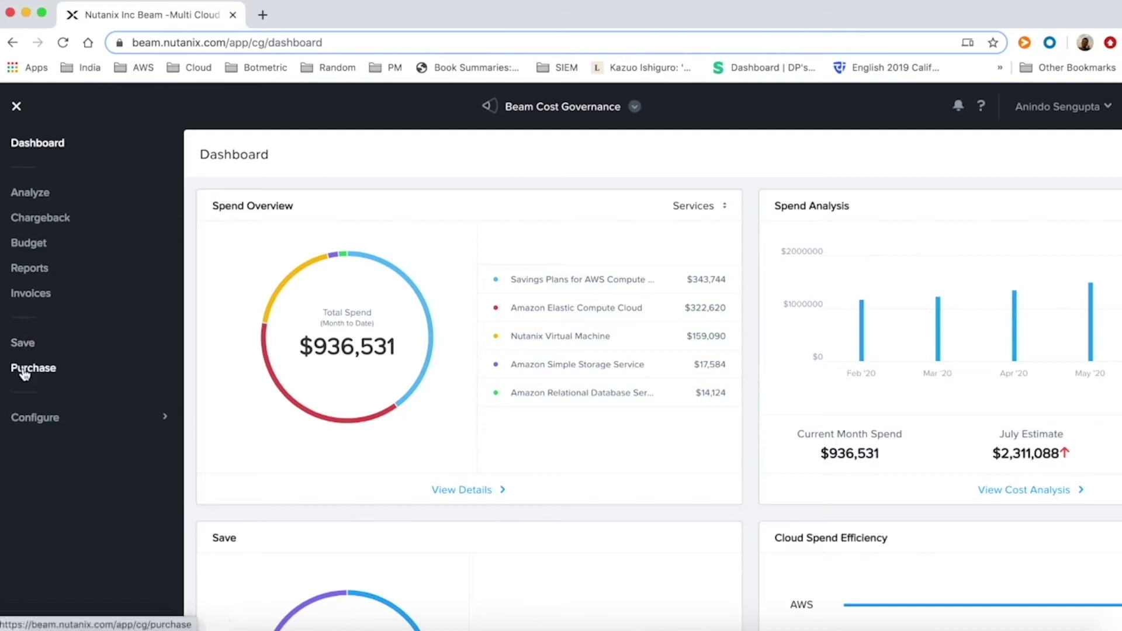
mouse_move(24, 422)
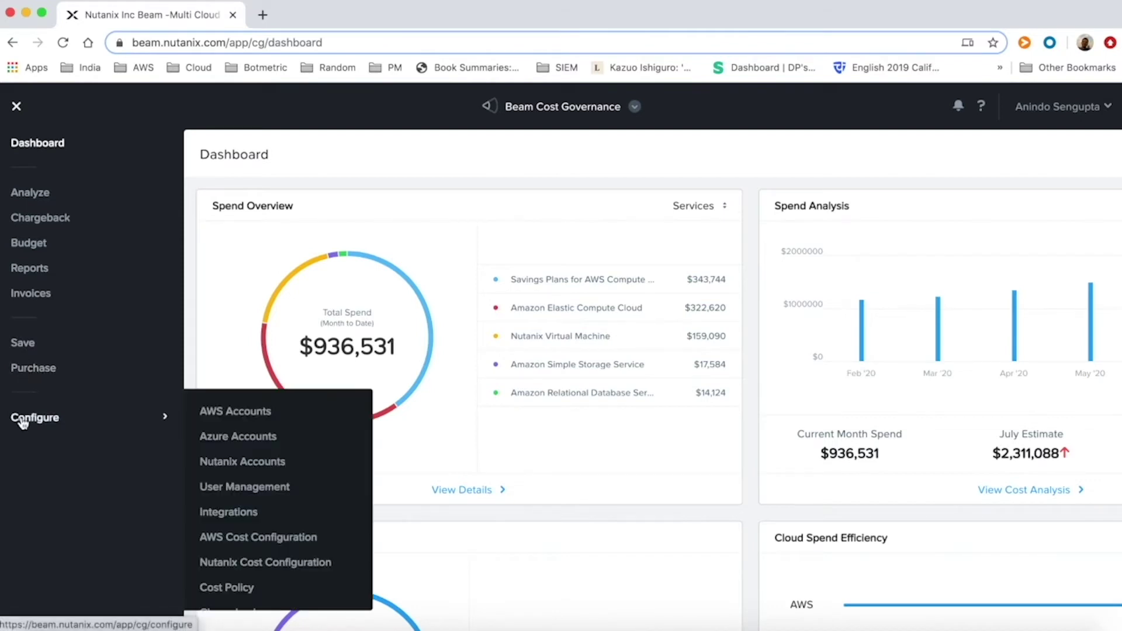
left_click(16, 106)
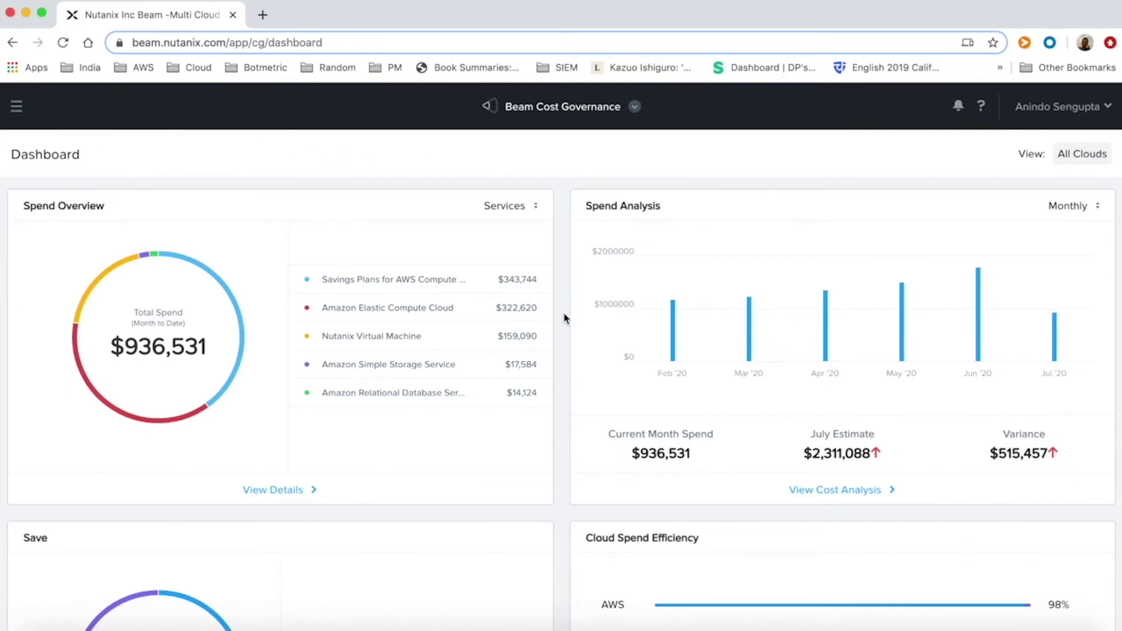
- Group Spend Overview by Cloud: AWS $837,571, Nutanix $159,090, Azure $13,945
scroll(565, 318, "down", 2)
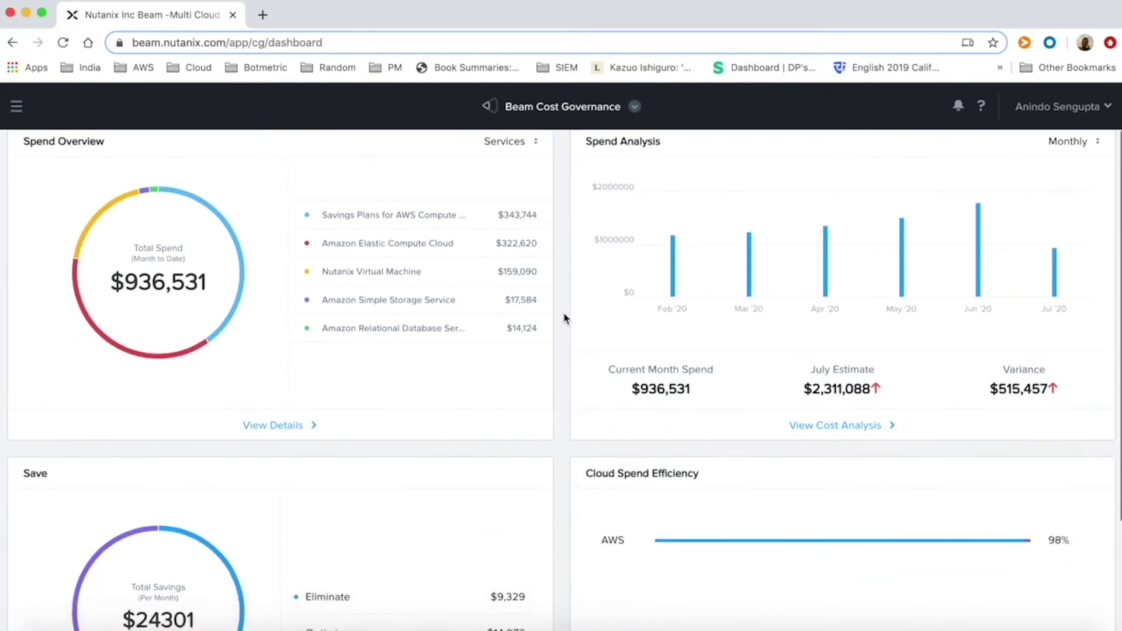
scroll(565, 318, "up", 1)
left_click(504, 154)
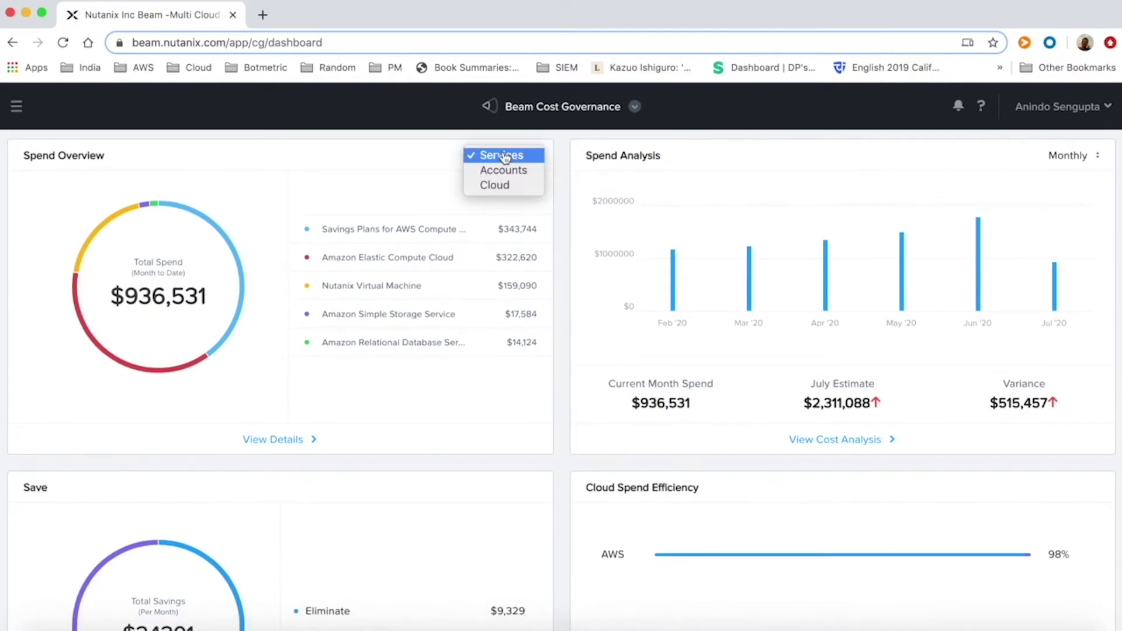
left_click(500, 186)
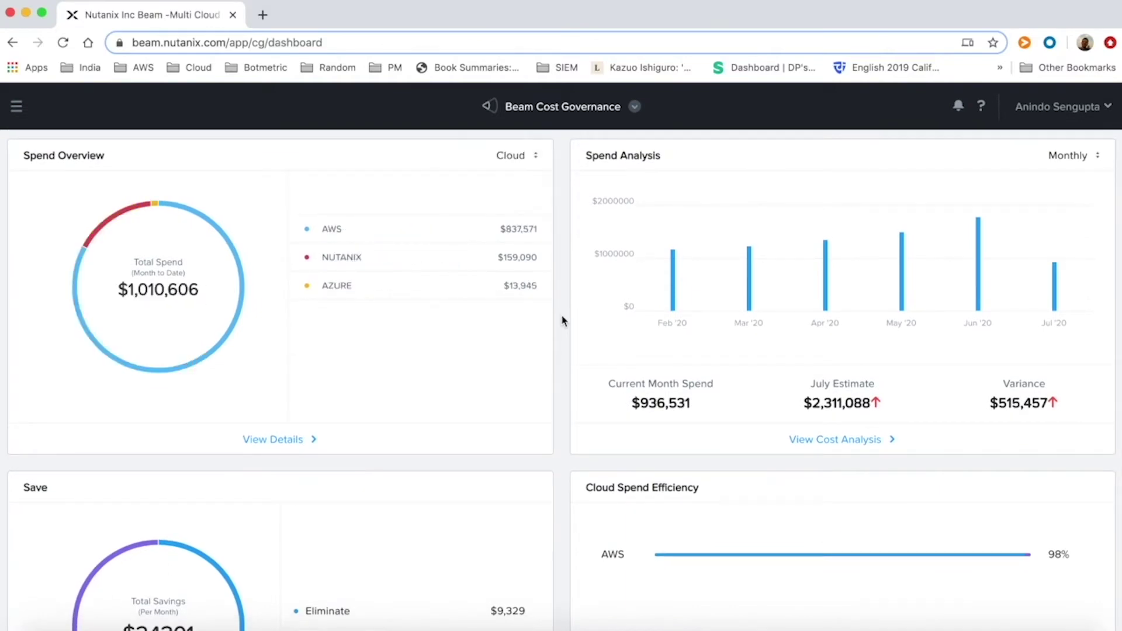
scroll(564, 320, "down", 3)
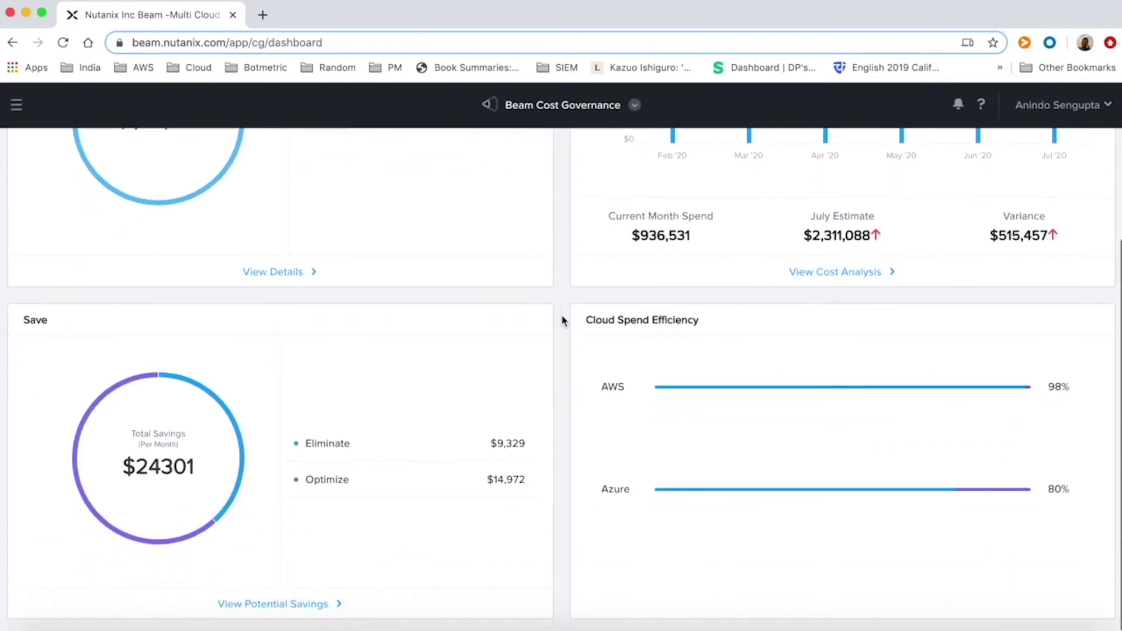
scroll(564, 321, "up", 1)
scroll(562, 320, "up", 4)
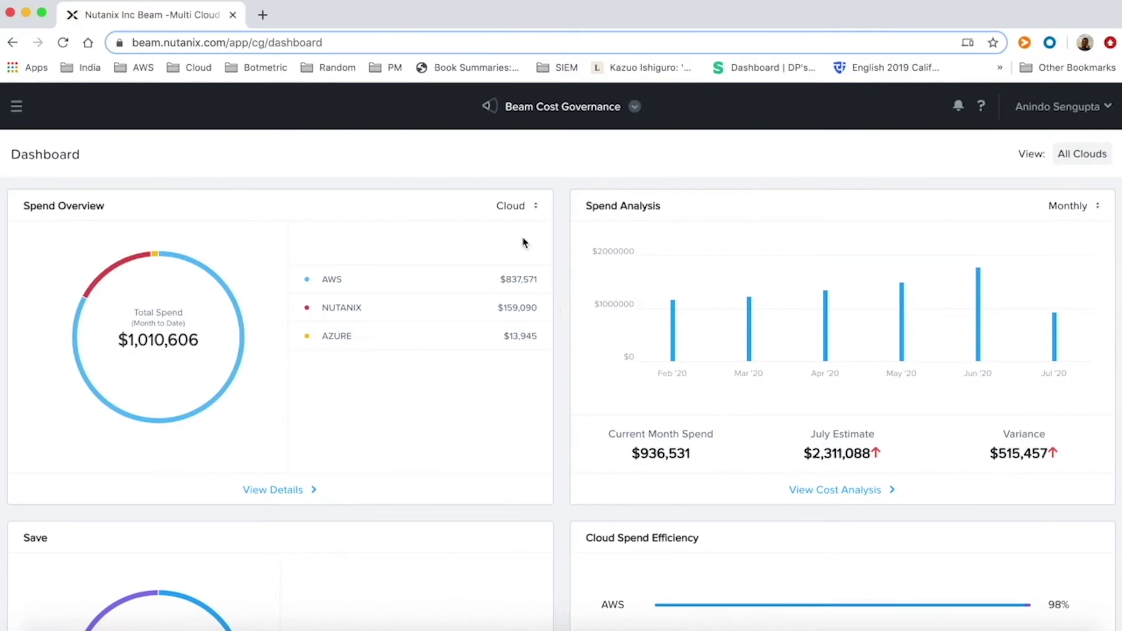
- Go to Analyze and group the AWS current spend chart by Month
left_click(16, 107)
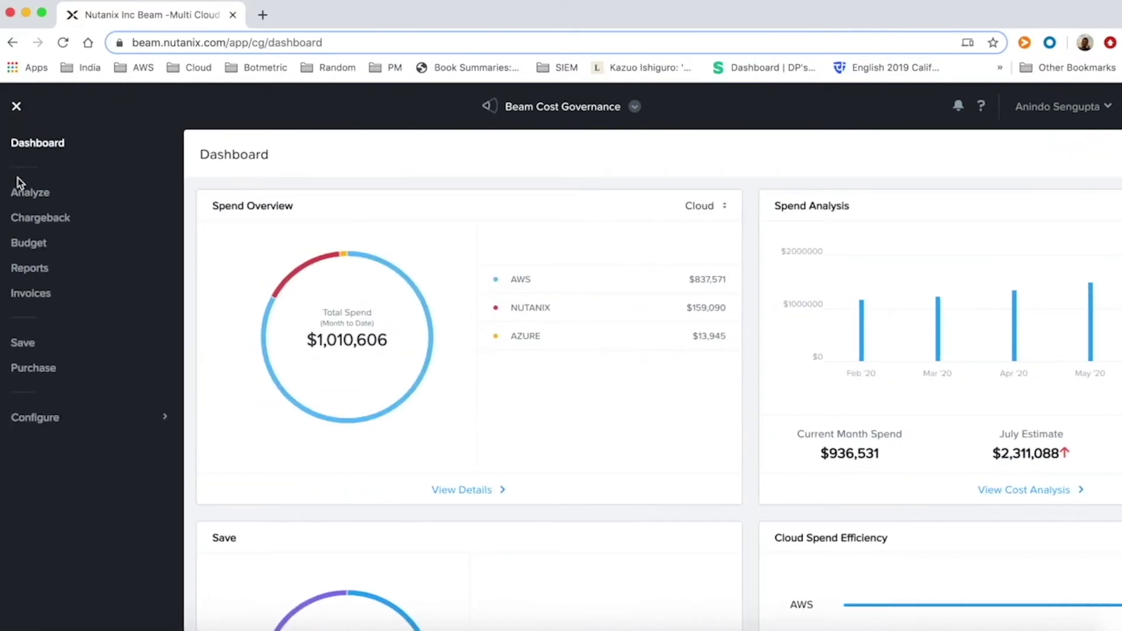
left_click(24, 193)
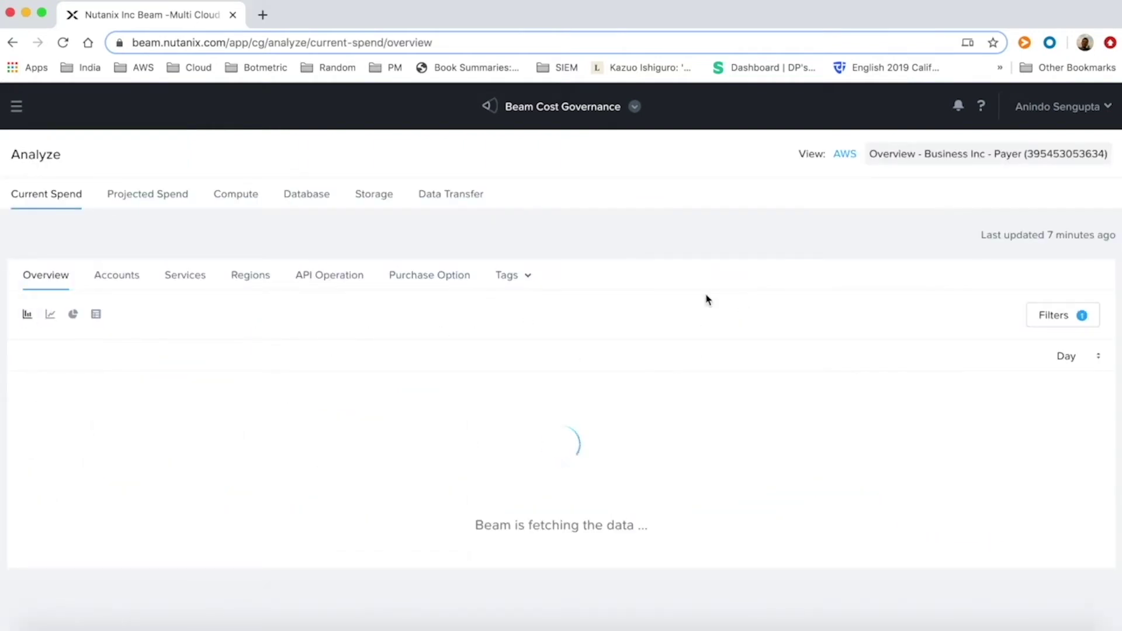
scroll(708, 299, "down", 2)
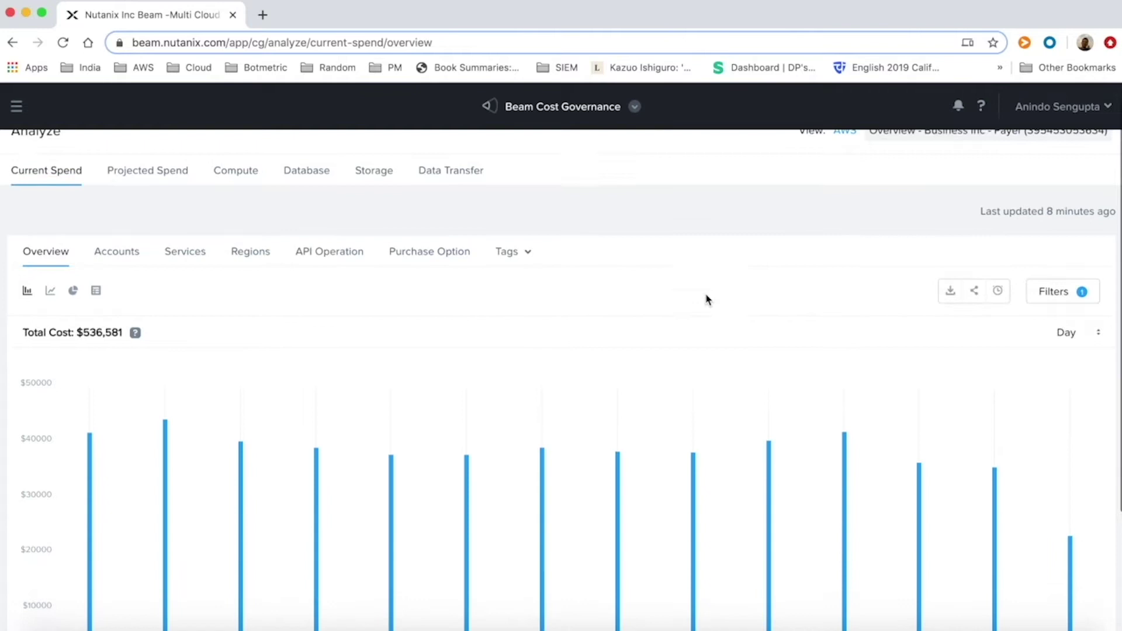
scroll(707, 299, "down", 2)
scroll(707, 300, "up", 3)
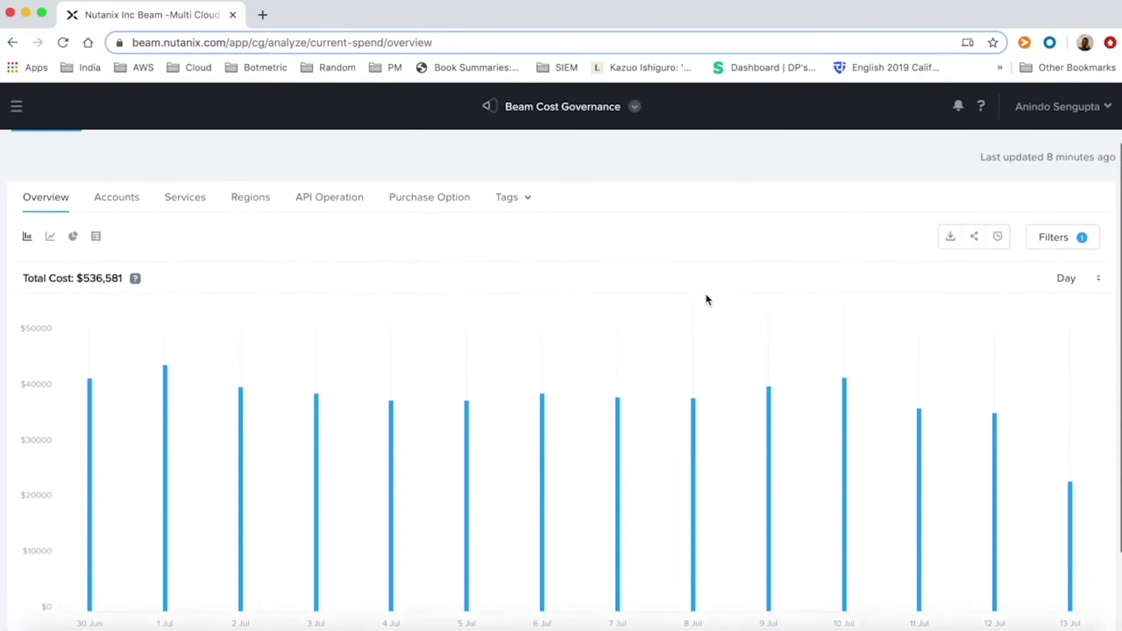
scroll(707, 299, "up", 1)
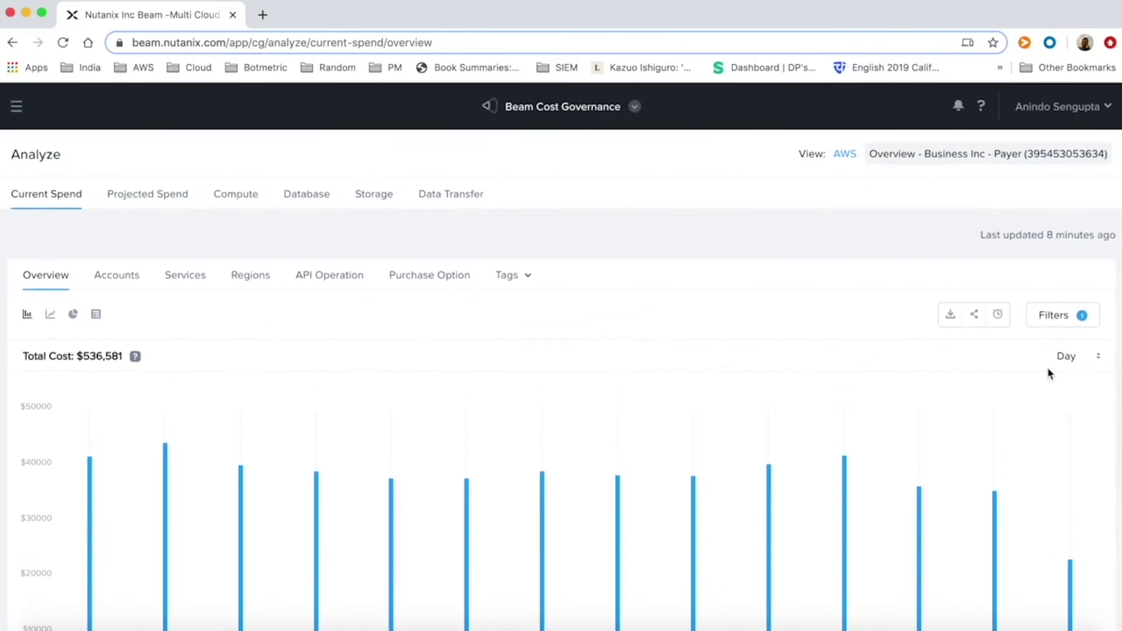
left_click(1064, 357)
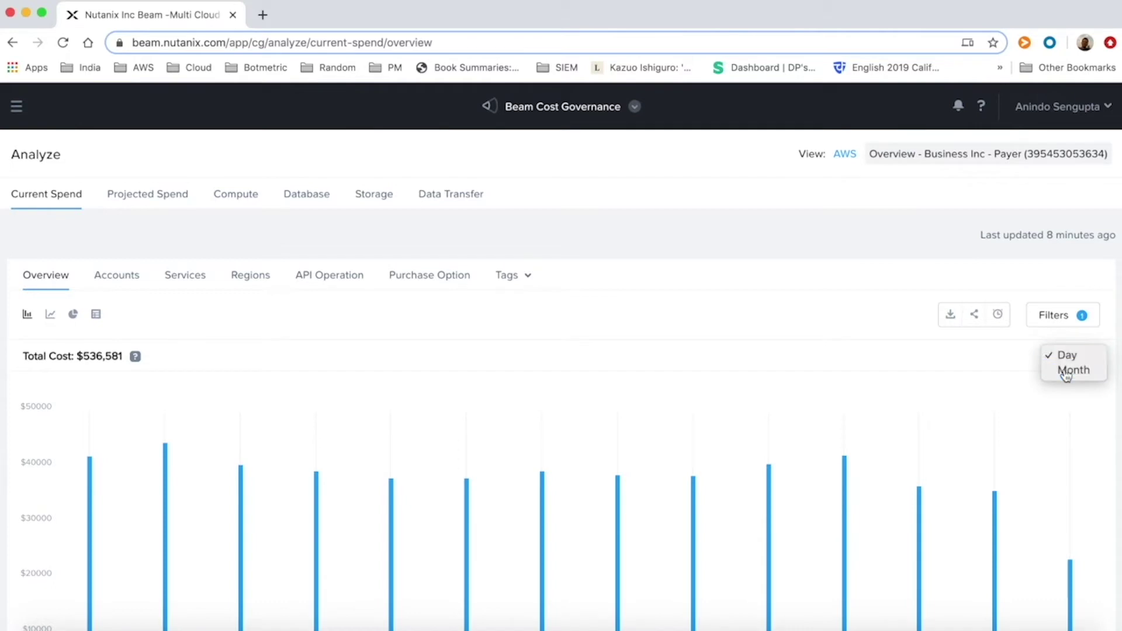
left_click(1065, 370)
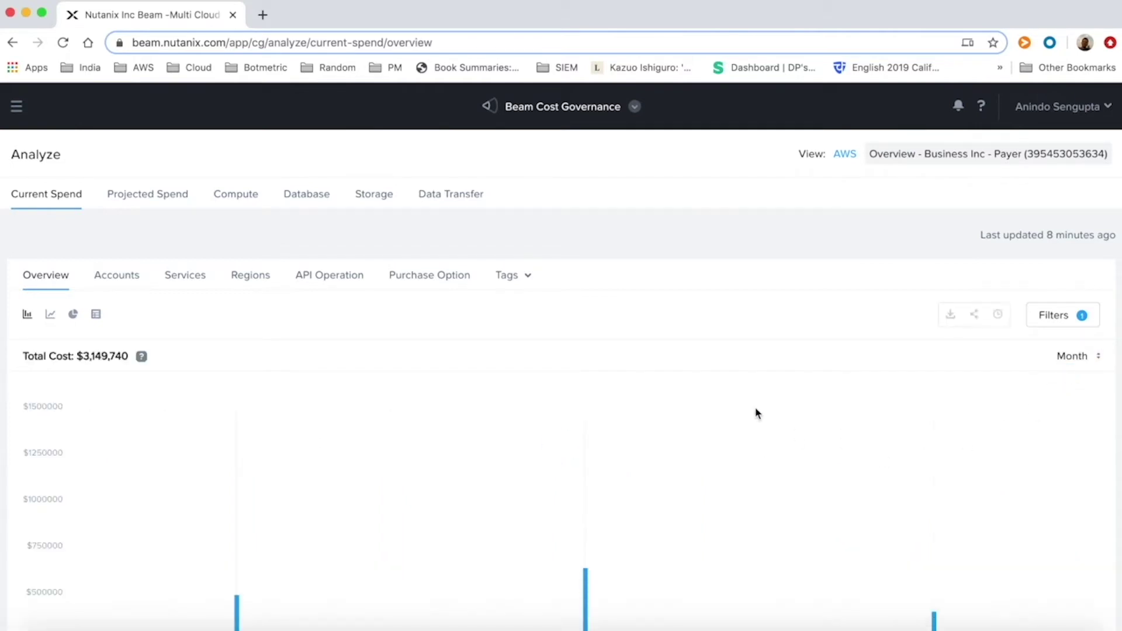
- Show the Projected Spend chart, with monthly projections around $1.75–1.85 million
scroll(757, 413, "down", 1)
scroll(757, 413, "down", 2)
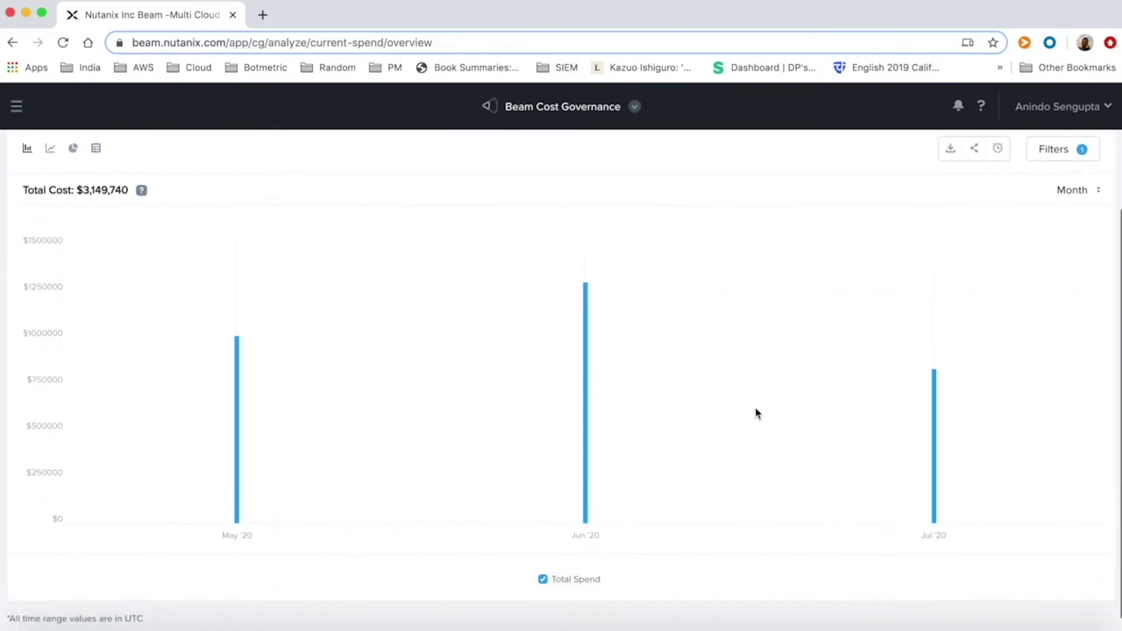
scroll(756, 413, "up", 2)
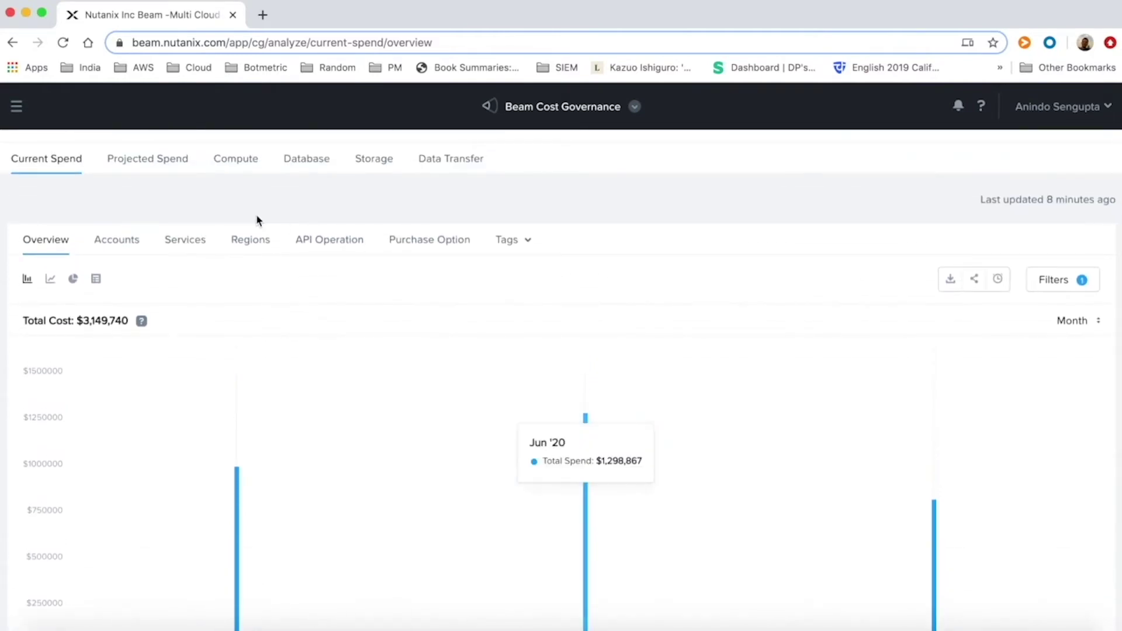
left_click(138, 166)
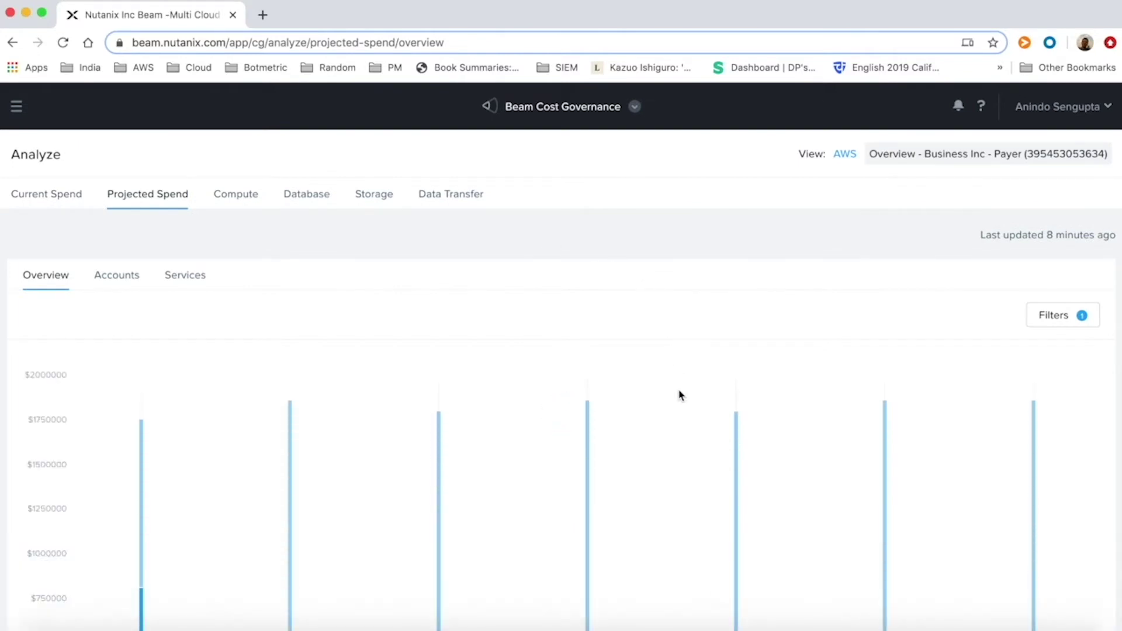
scroll(680, 396, "down", 4)
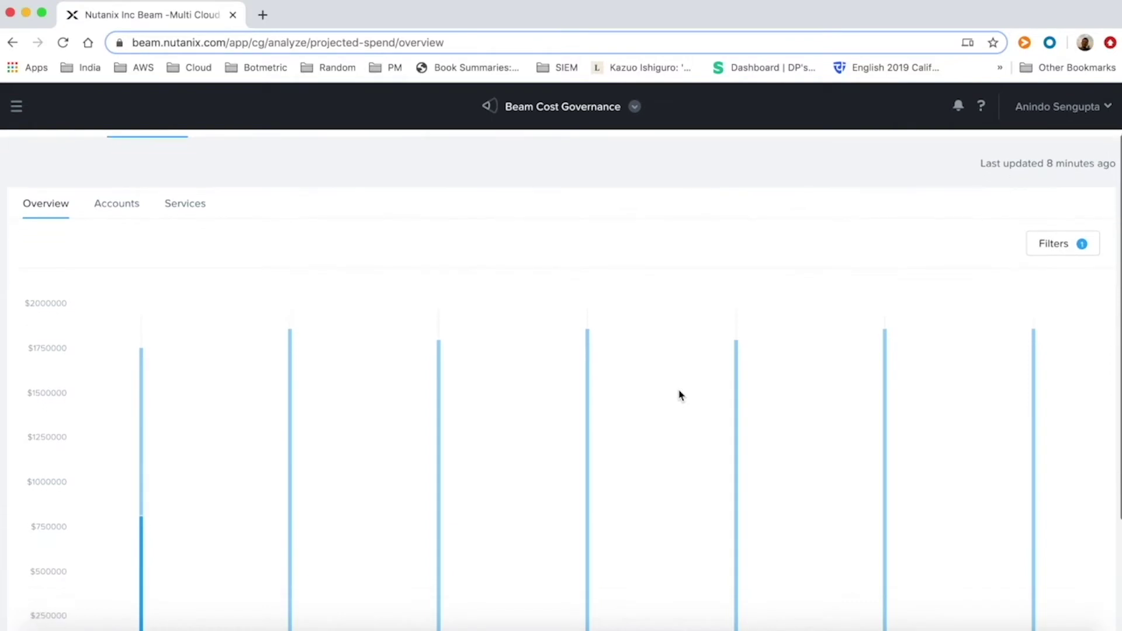
scroll(680, 396, "down", 3)
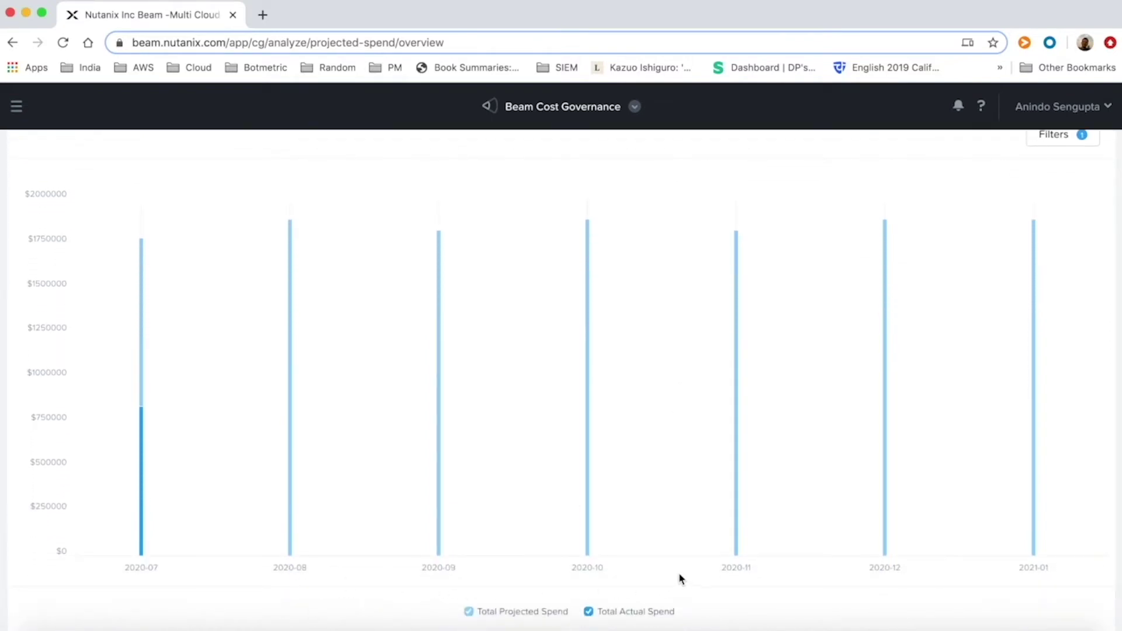
scroll(680, 578, "up", 7)
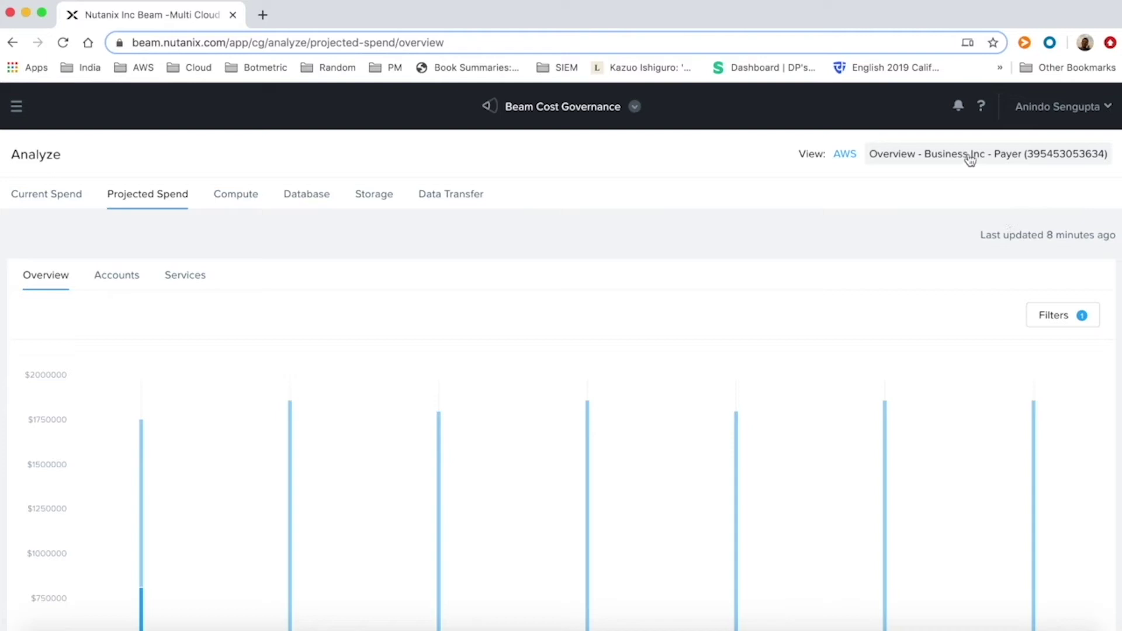
- Switch the cost view to the Contoso Inc Nutanix account
left_click(845, 153)
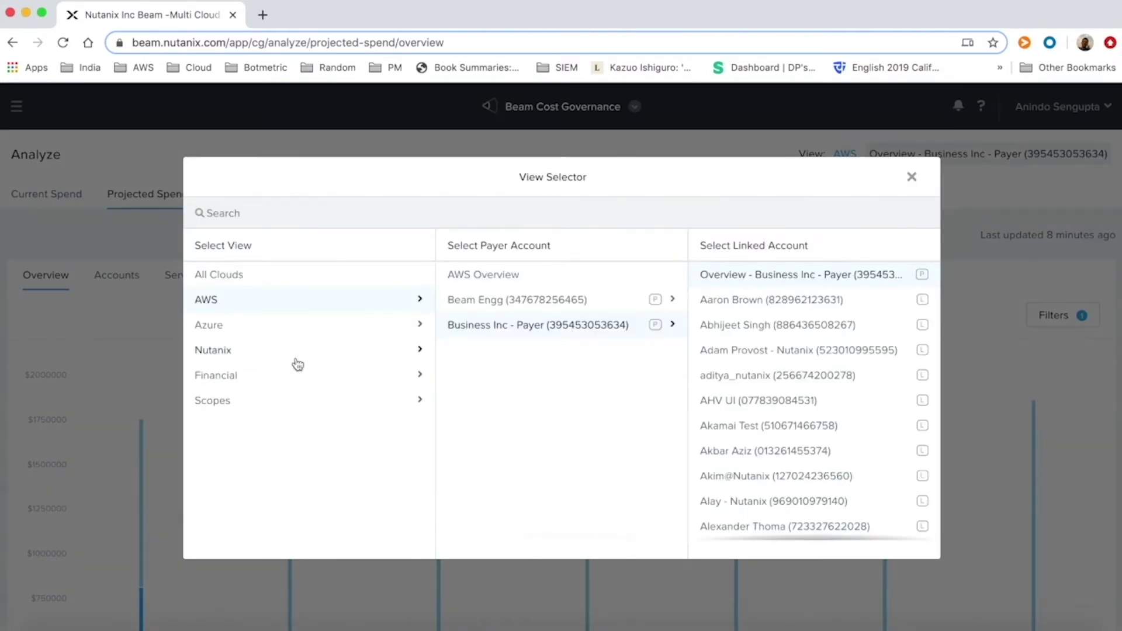
left_click(222, 350)
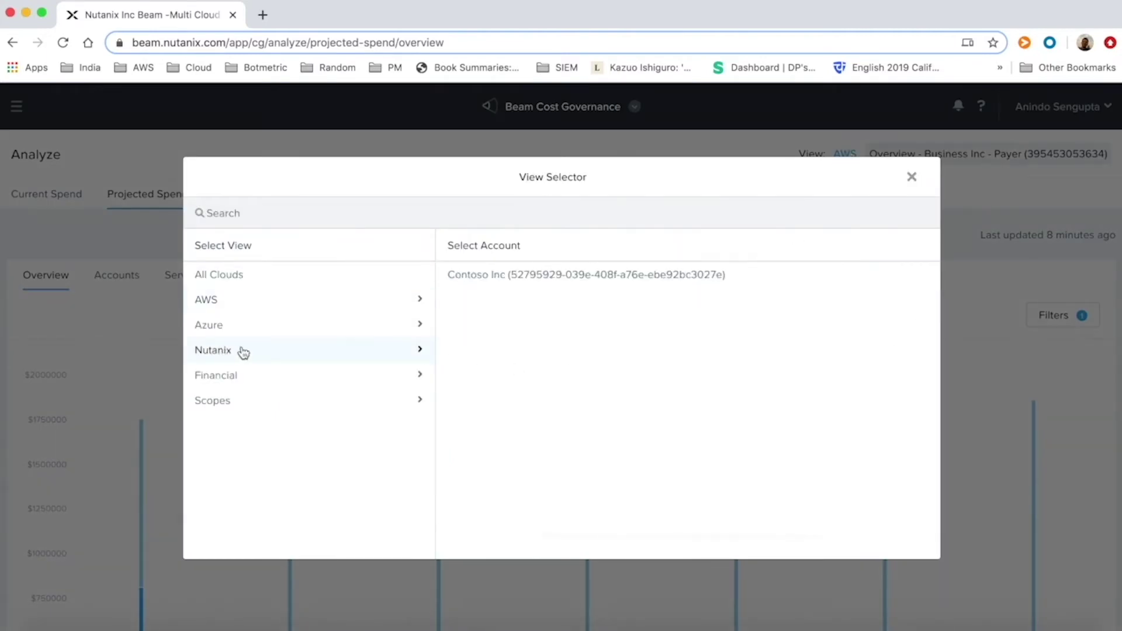
left_click(469, 284)
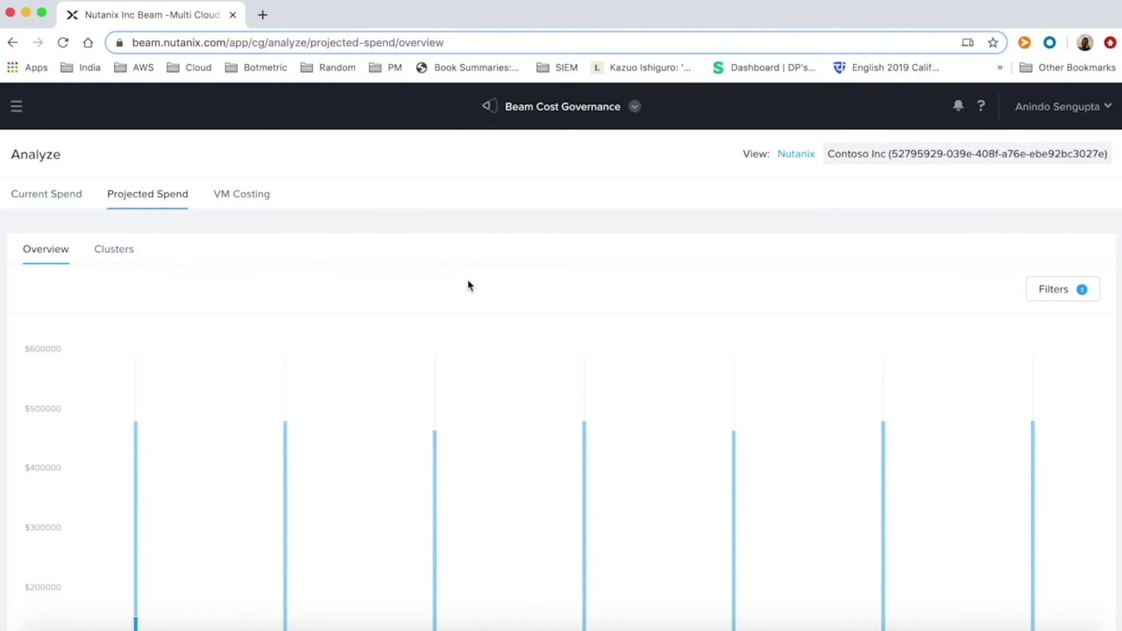
- Open VM Costing and scroll to the Cluster Details table ($162,579 for July 2020)
left_click(233, 199)
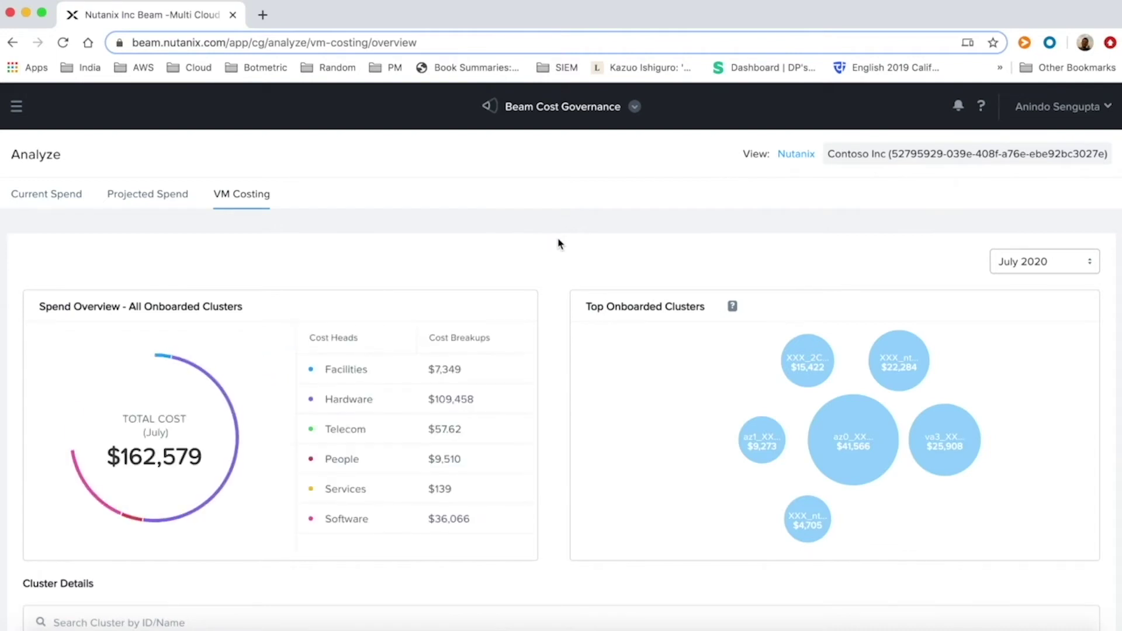
scroll(560, 244, "down", 5)
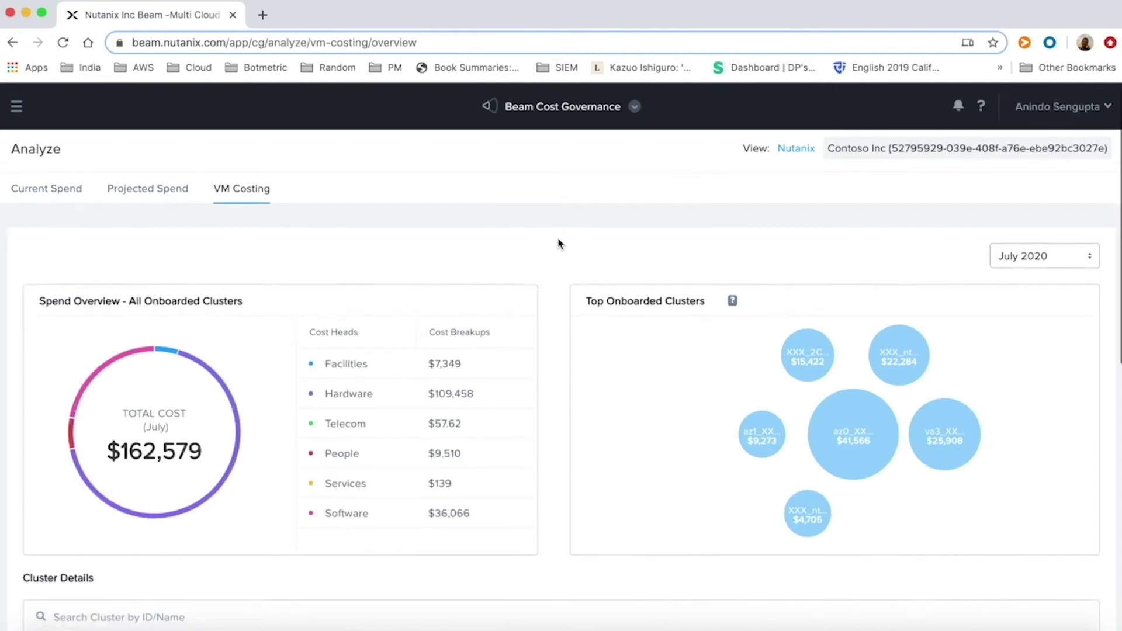
scroll(559, 244, "down", 1)
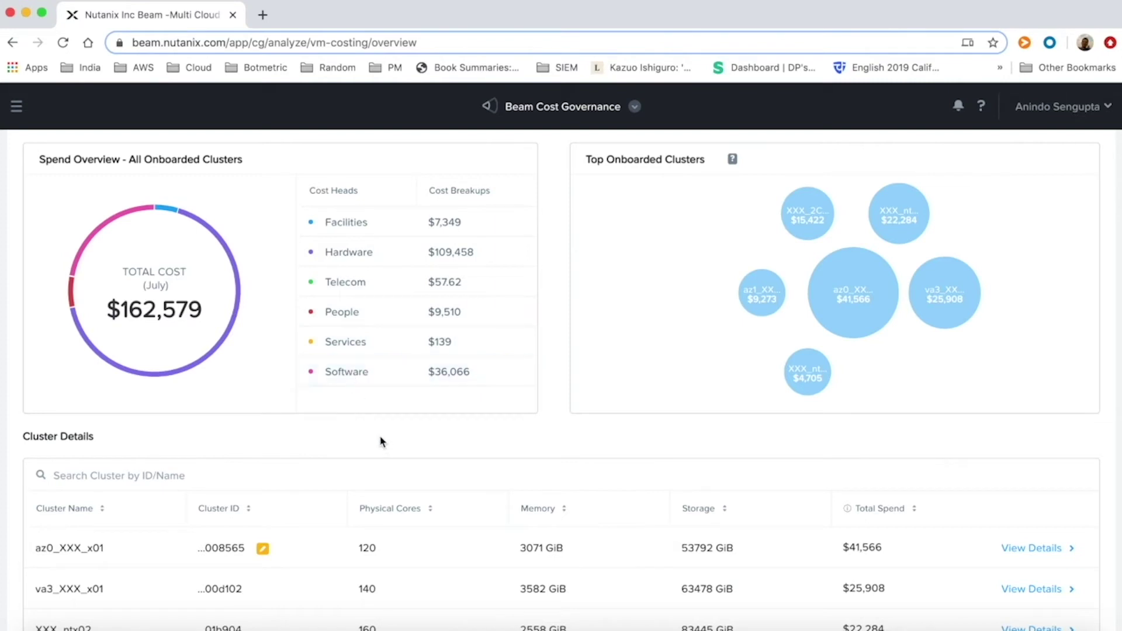
scroll(548, 441, "down", 7)
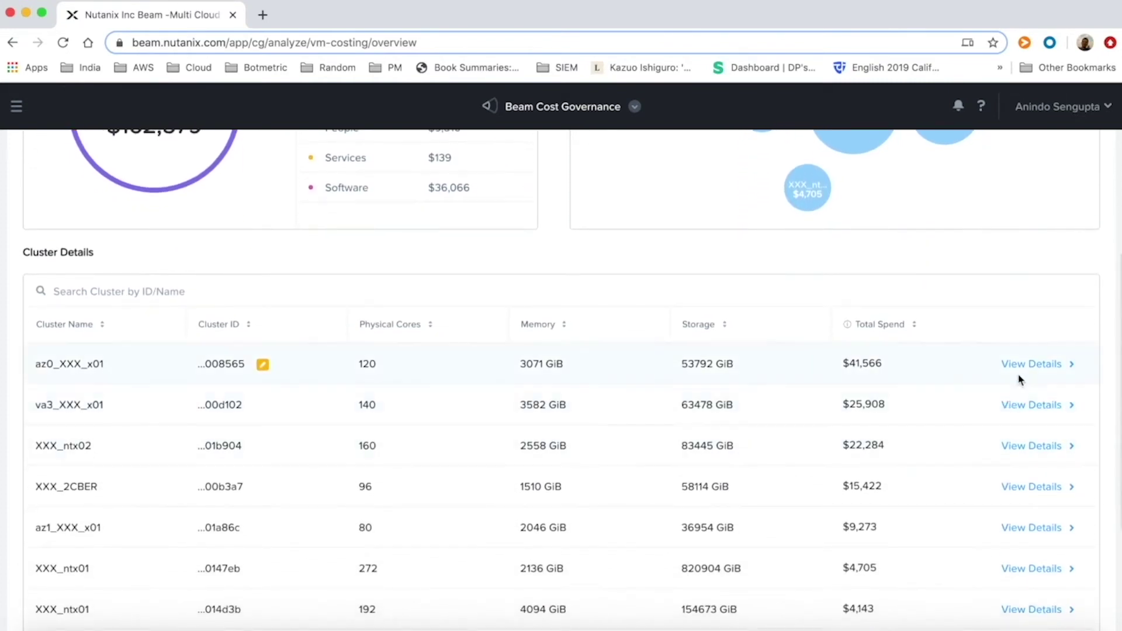
- Open cluster az0_XXX_x01's costs ($41,566) and expand VM AZ0_XXX_401's daily chart ($434)
left_click(1022, 366)
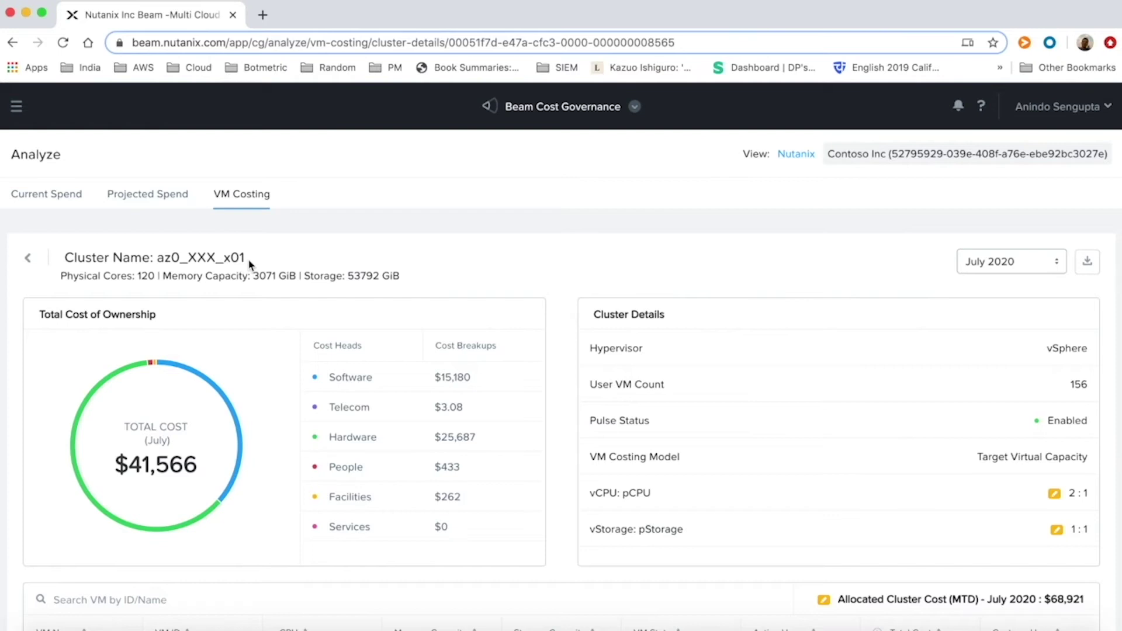
scroll(557, 389, "down", 3)
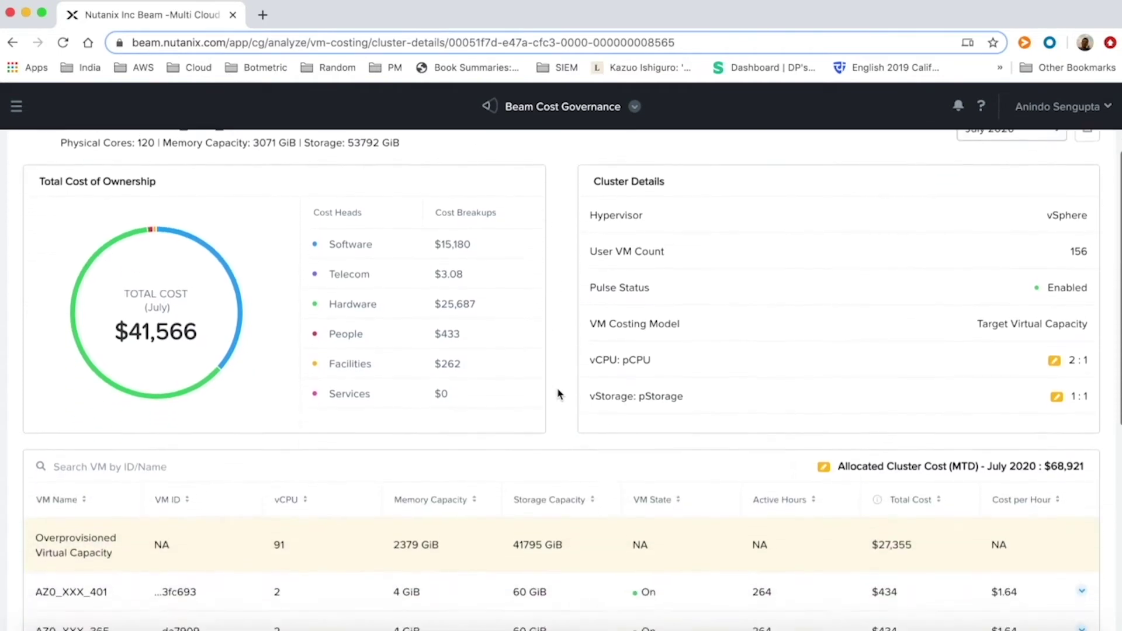
scroll(558, 394, "down", 2)
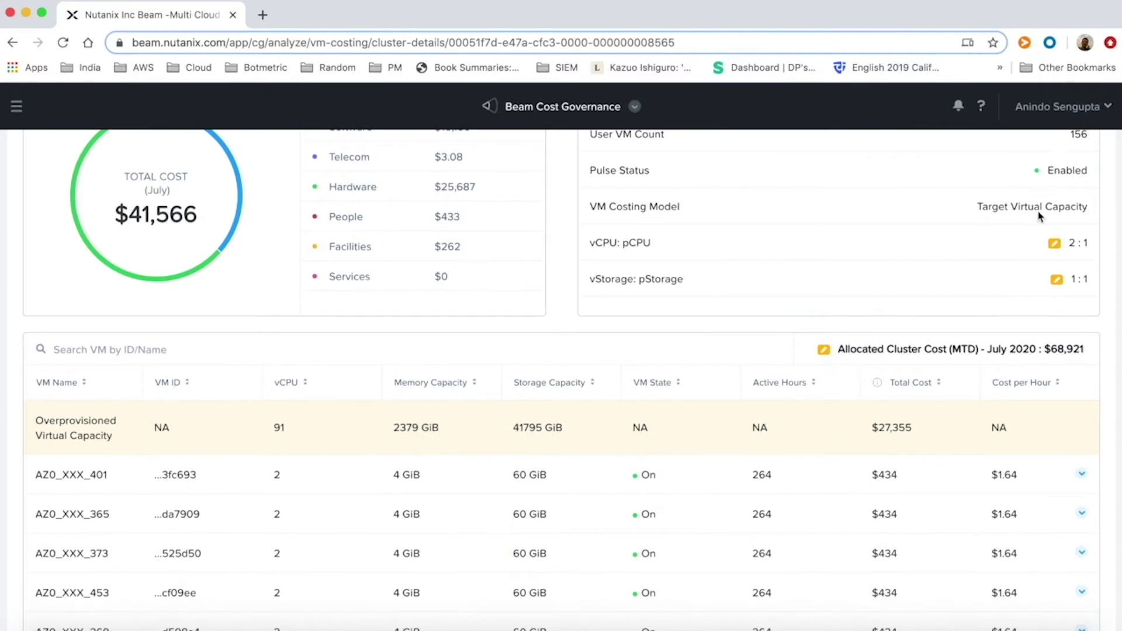
scroll(574, 349, "down", 2)
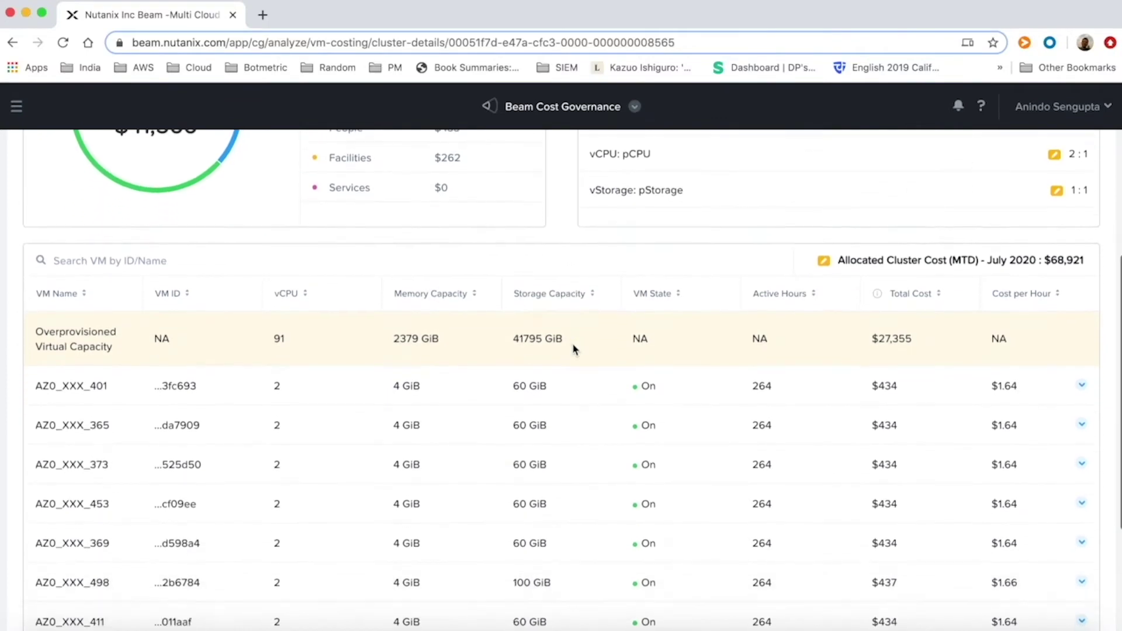
left_click(1082, 387)
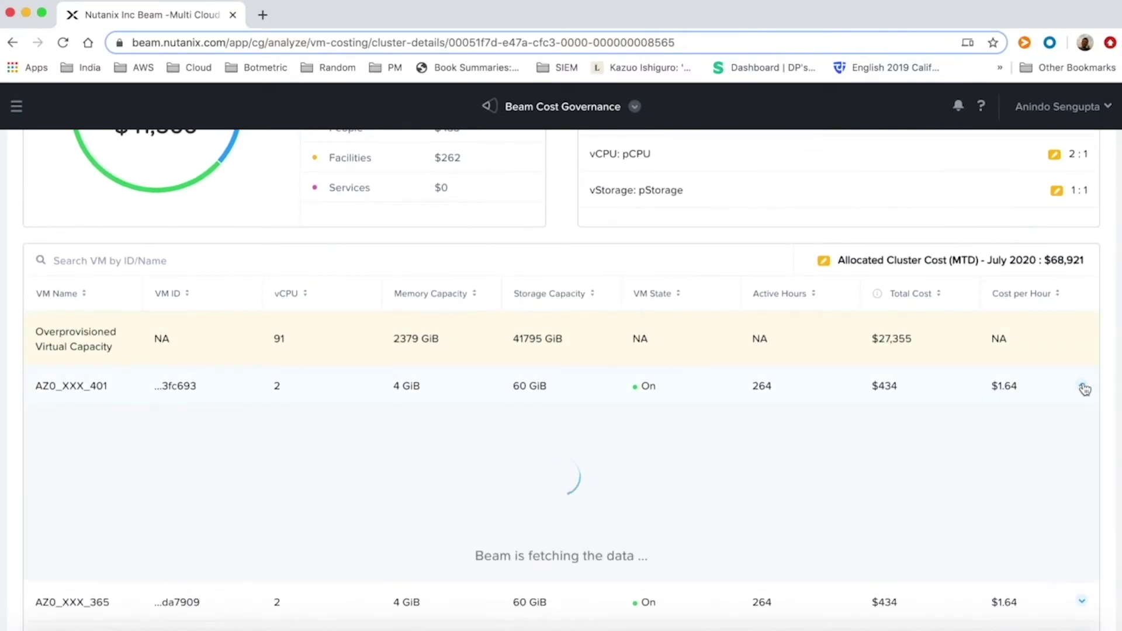
scroll(1058, 465, "down", 3)
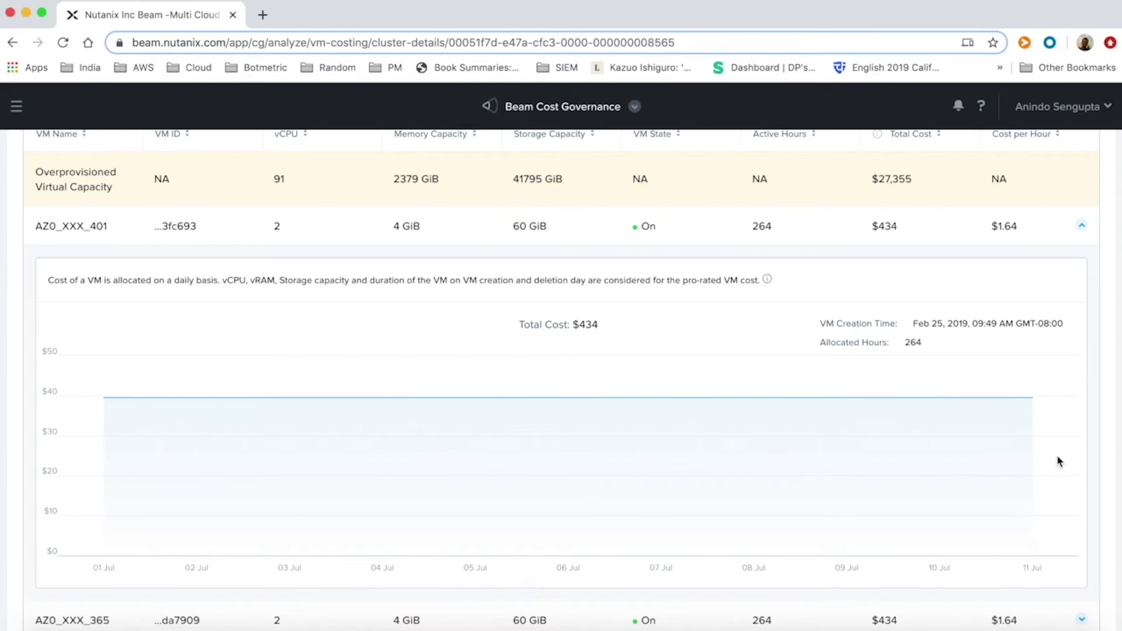
- Go to Budget and start a new budget in the Create a Budget wizard
left_click(19, 110)
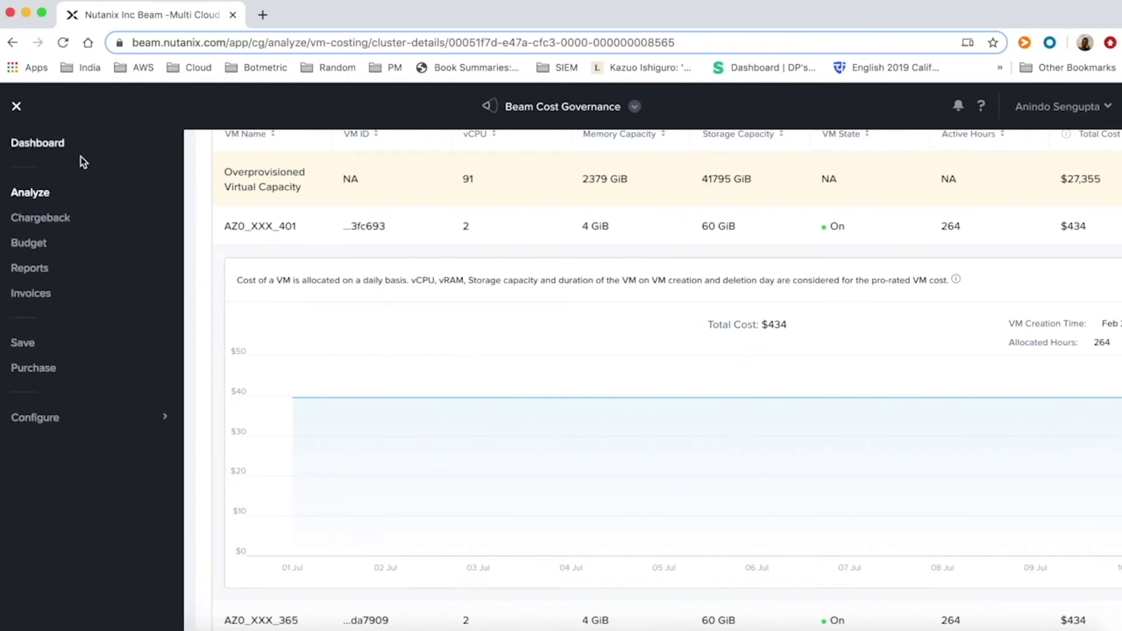
left_click(29, 245)
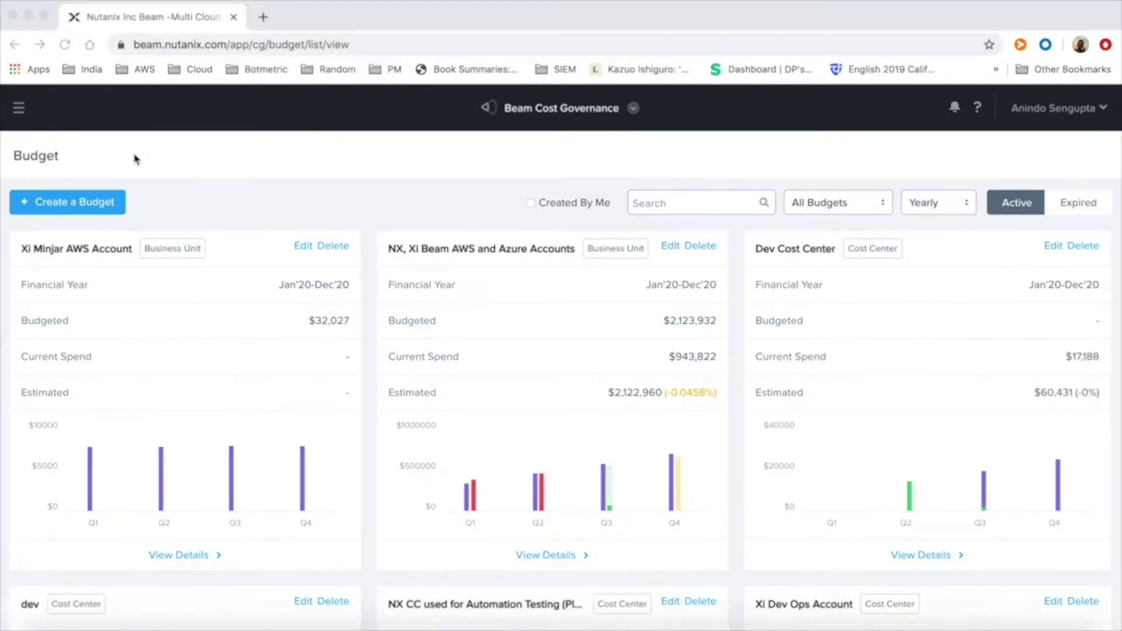
left_click(72, 203)
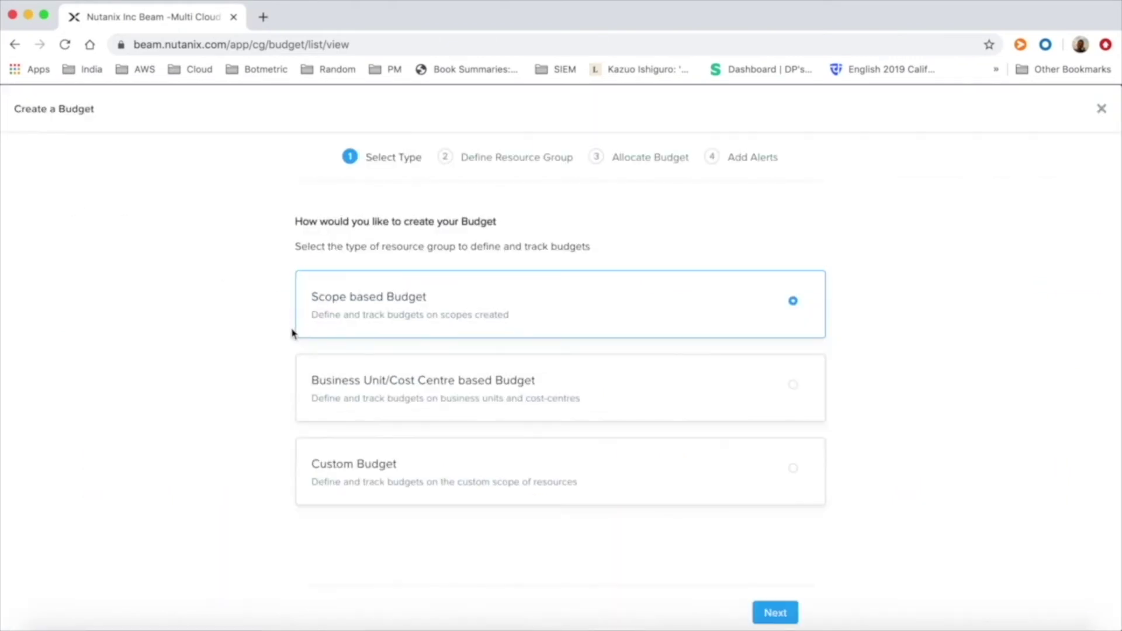
- Draft a cost-centre budget for NX CC with (Tags) using Automatic Allocation, then discard it
left_click(397, 393)
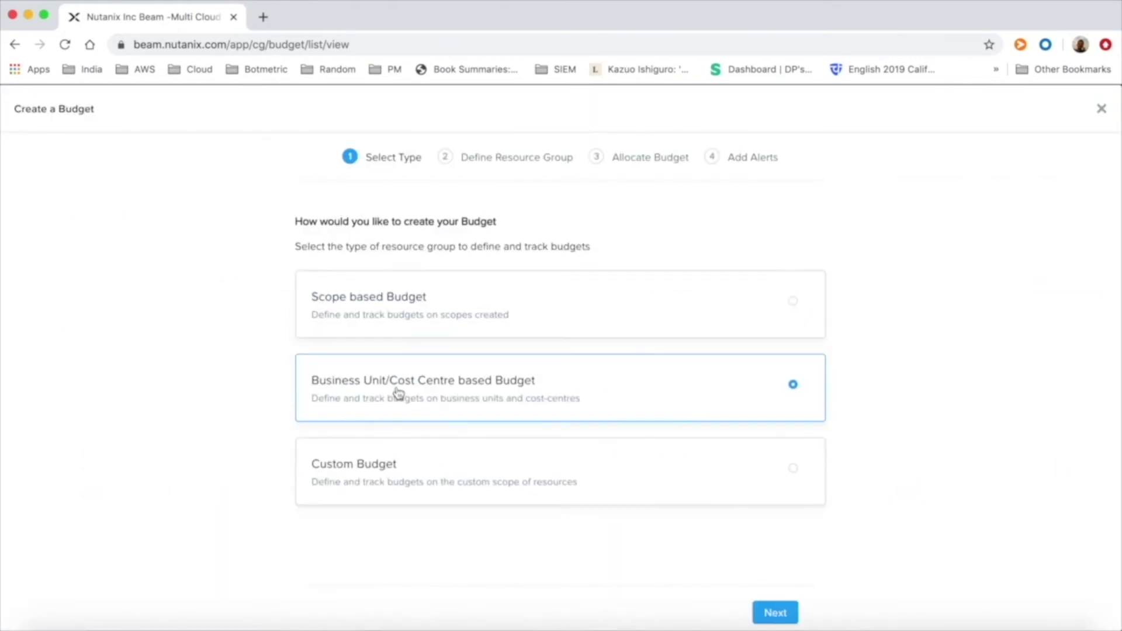
left_click(771, 611)
left_click(667, 290)
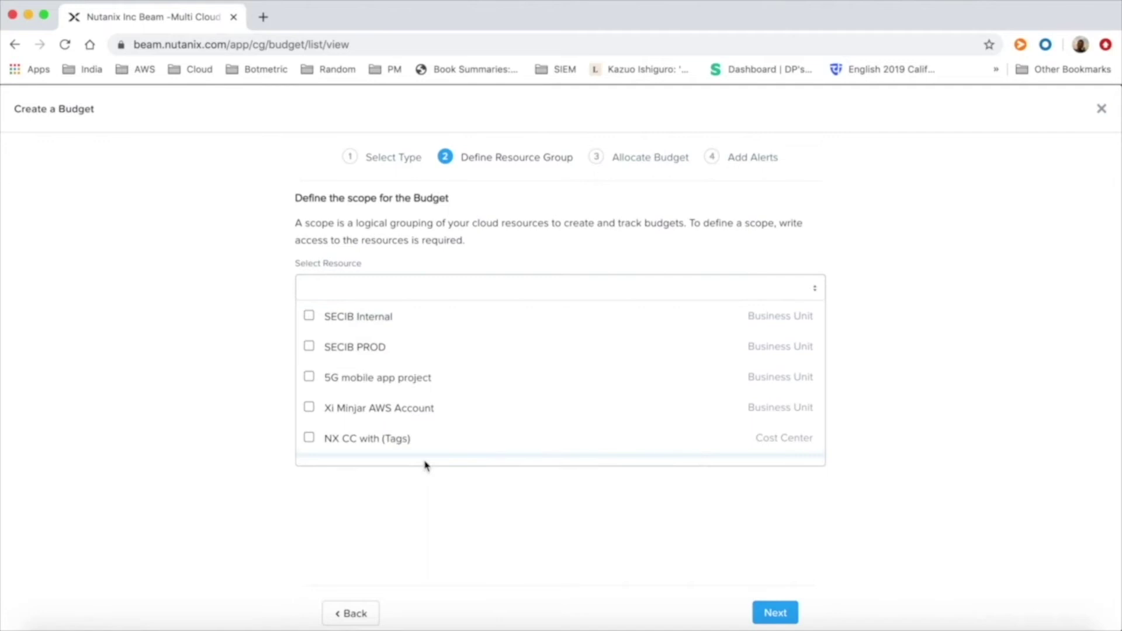
left_click(397, 448)
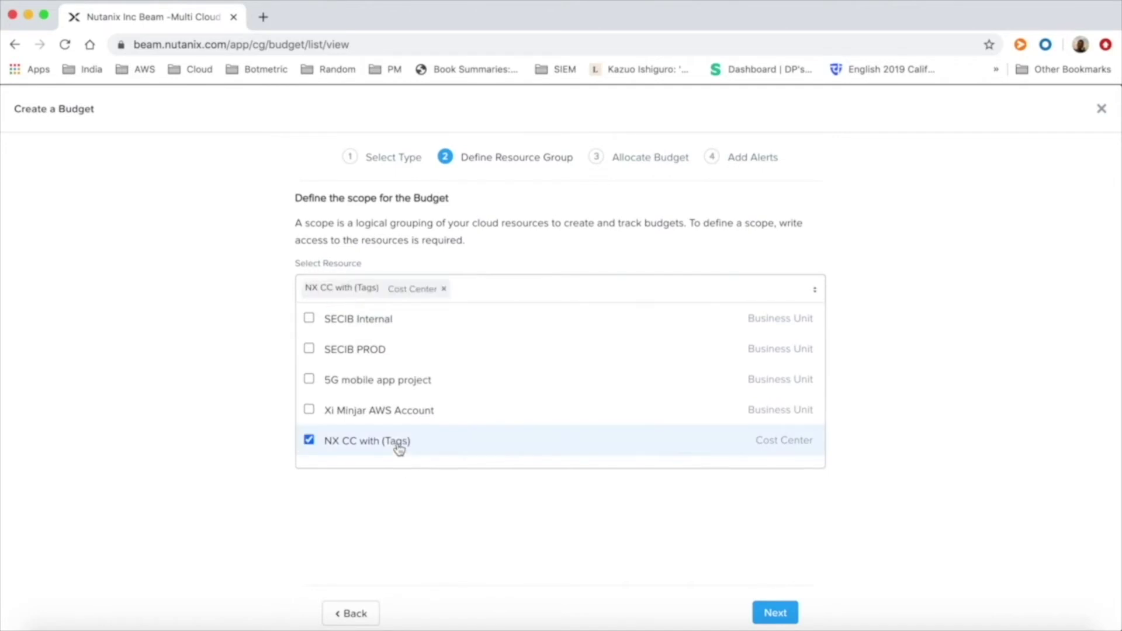
left_click(767, 606)
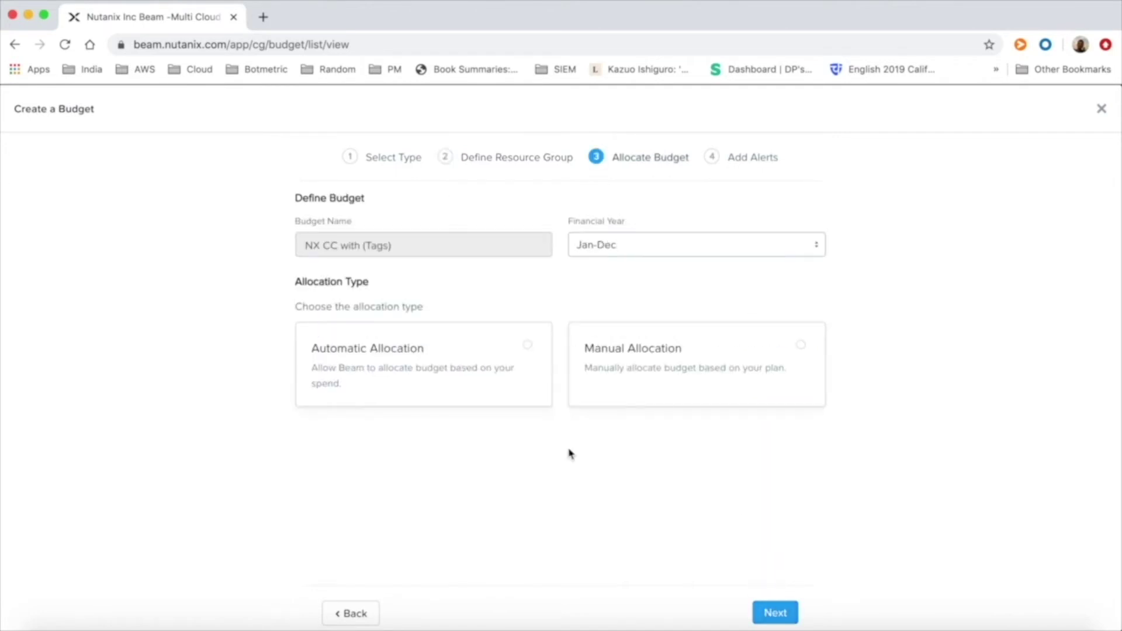
left_click(388, 383)
left_click(759, 611)
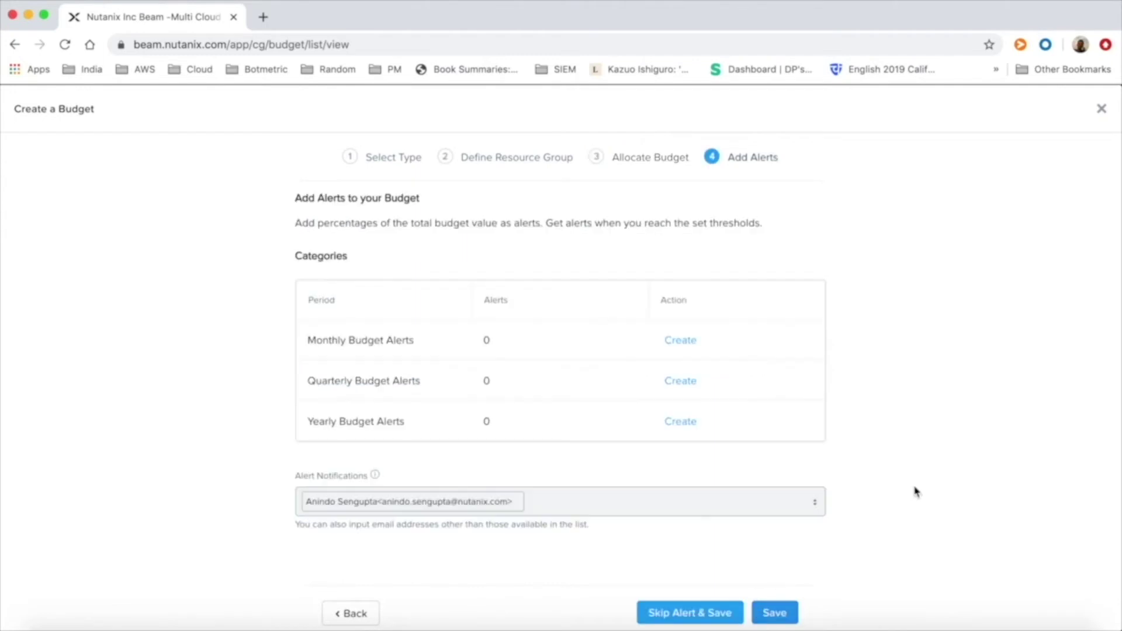
left_click(1101, 111)
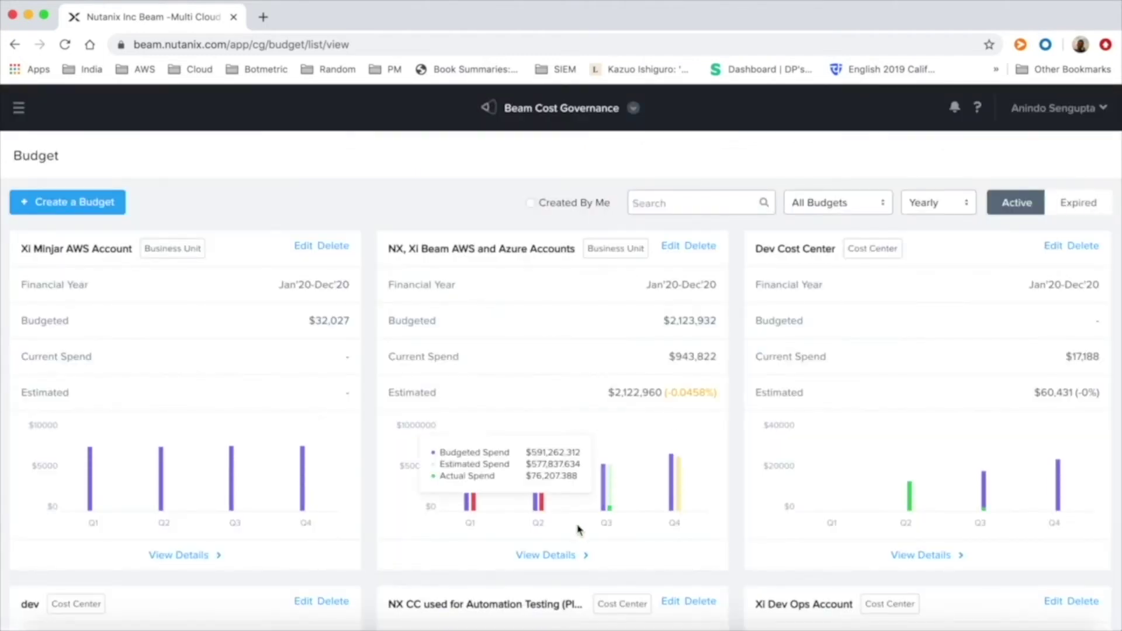
- View the NX, Xi Beam AWS and Azure Accounts budget's Q1–Q4 budgeted, actual and variance figures
left_click(549, 555)
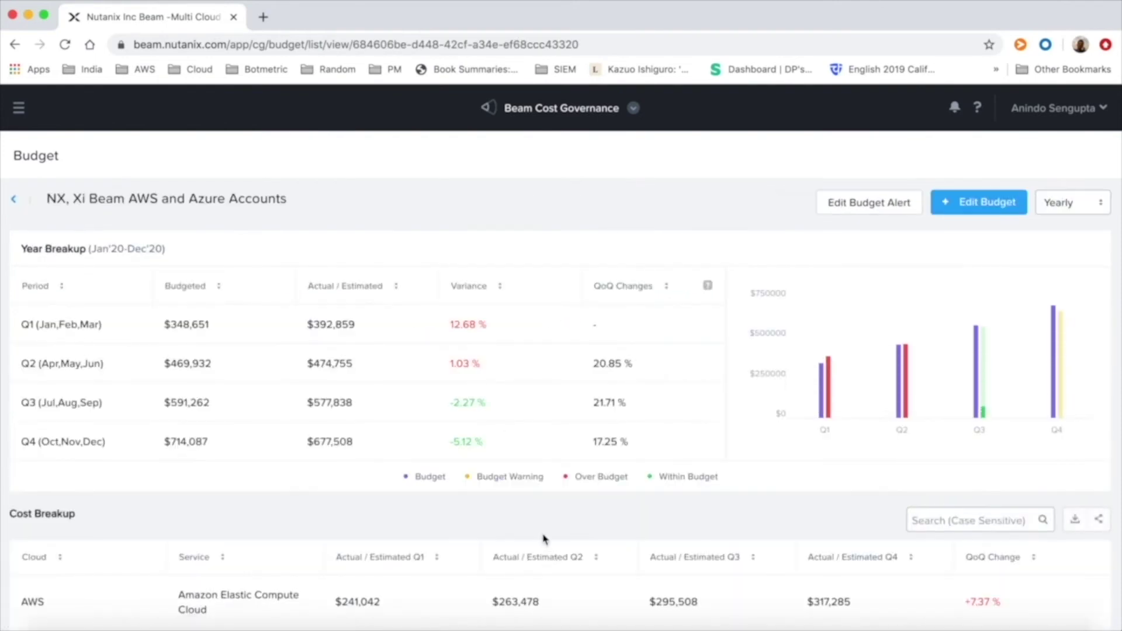
scroll(543, 534, "down", 4)
scroll(544, 536, "up", 3)
scroll(543, 538, "up", 1)
left_click(20, 113)
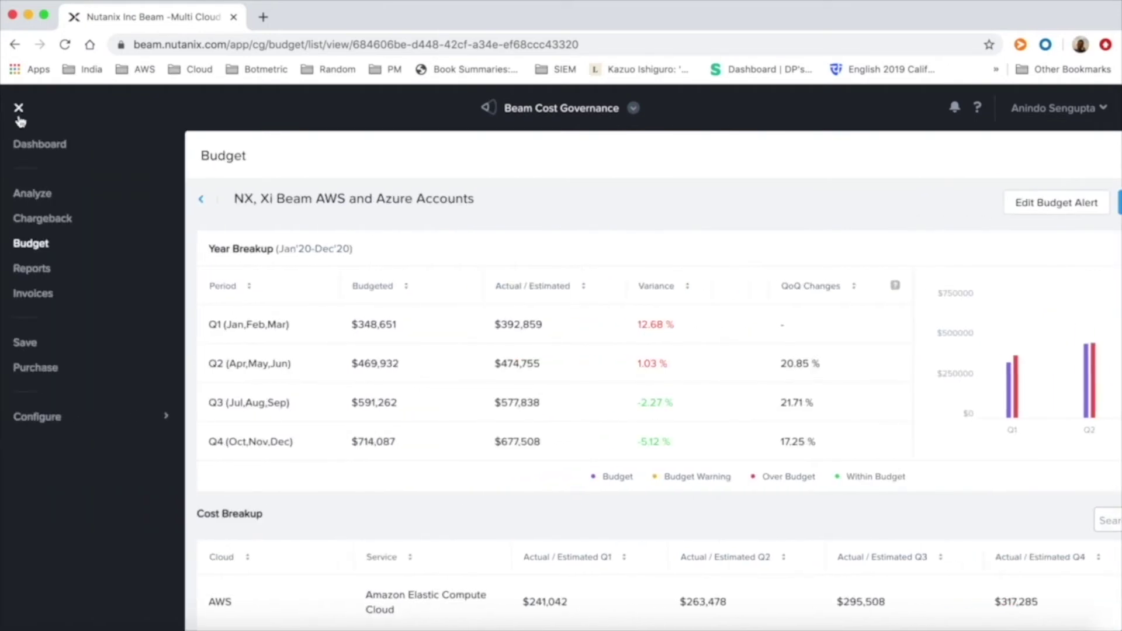
- Open Configure > Chargeback and inspect Dev Cost Center's definition without saving changes
left_click(15, 415)
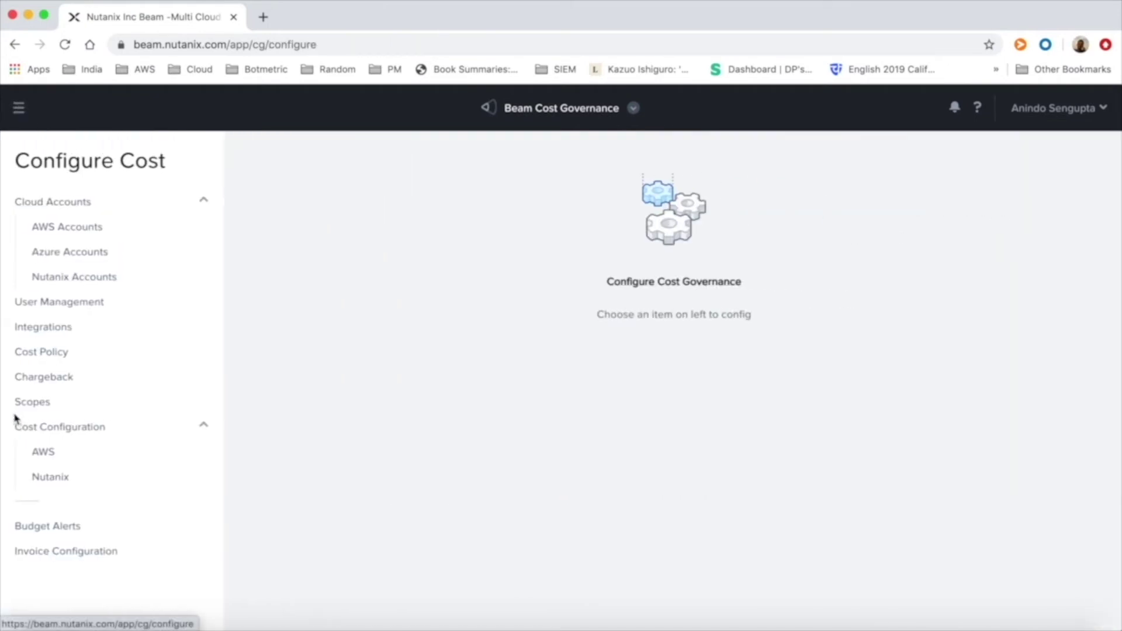
left_click(47, 378)
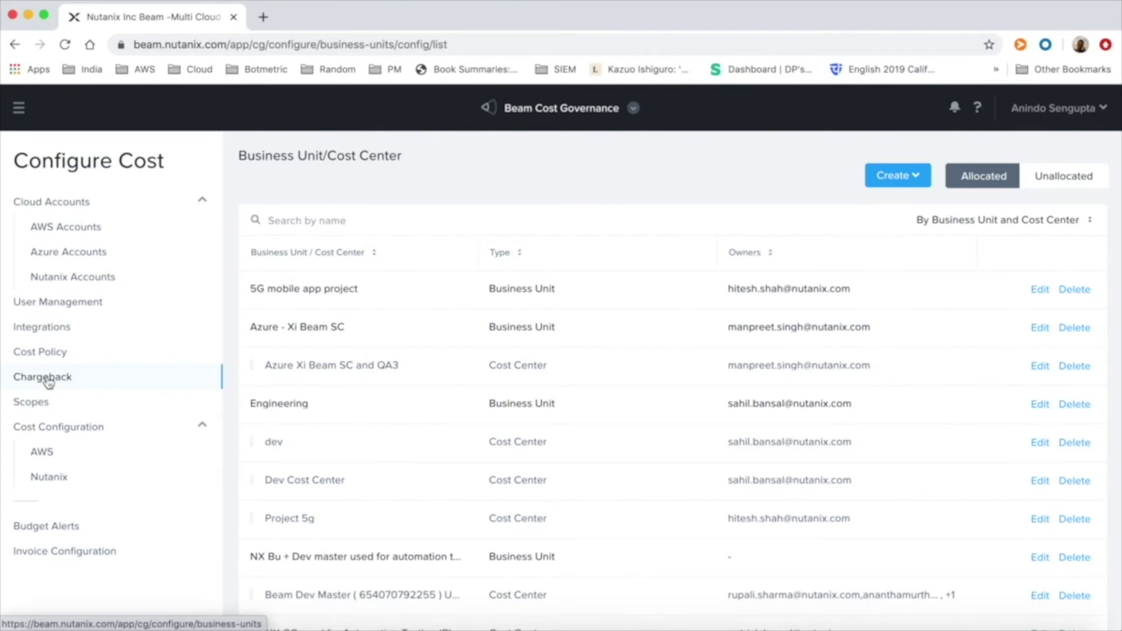
left_click(1040, 481)
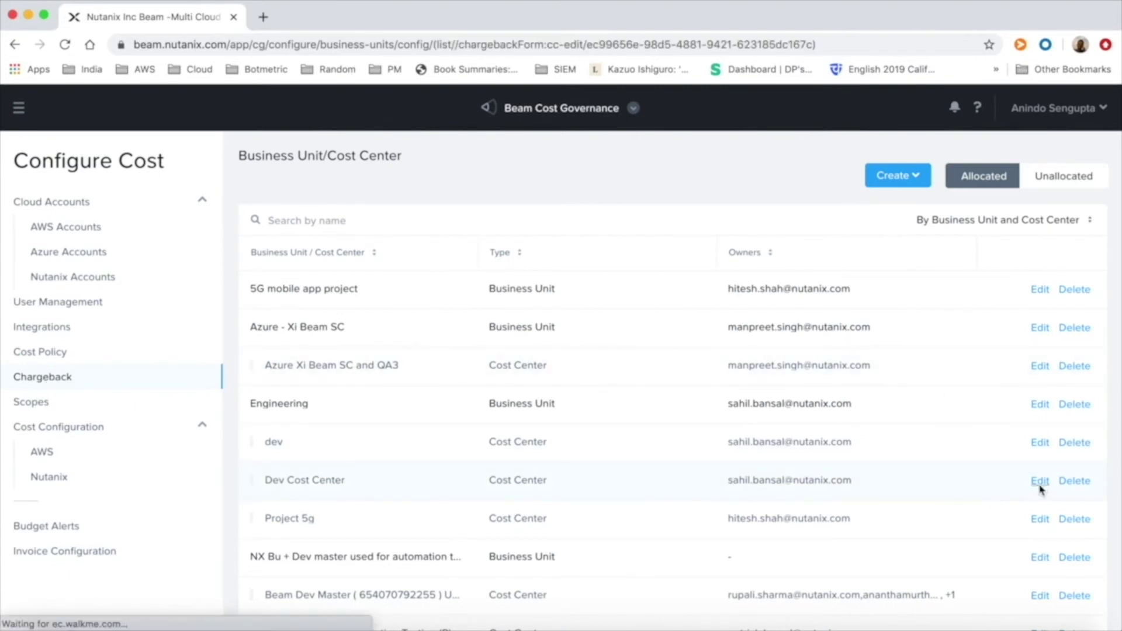
scroll(1041, 490, "down", 1)
scroll(1040, 490, "down", 1)
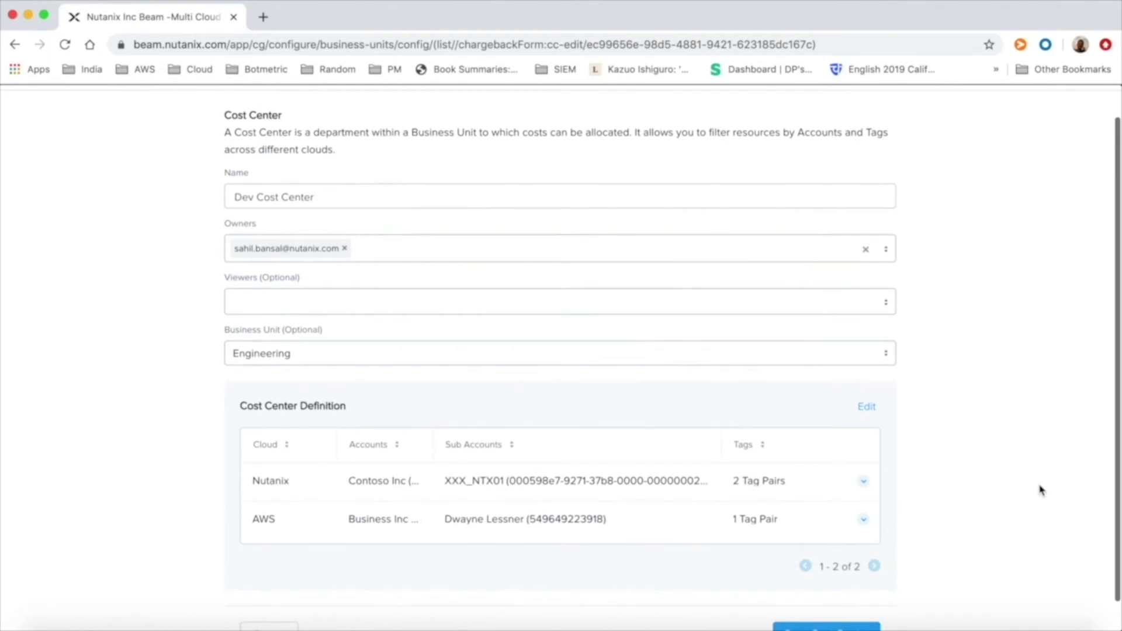
left_click(867, 409)
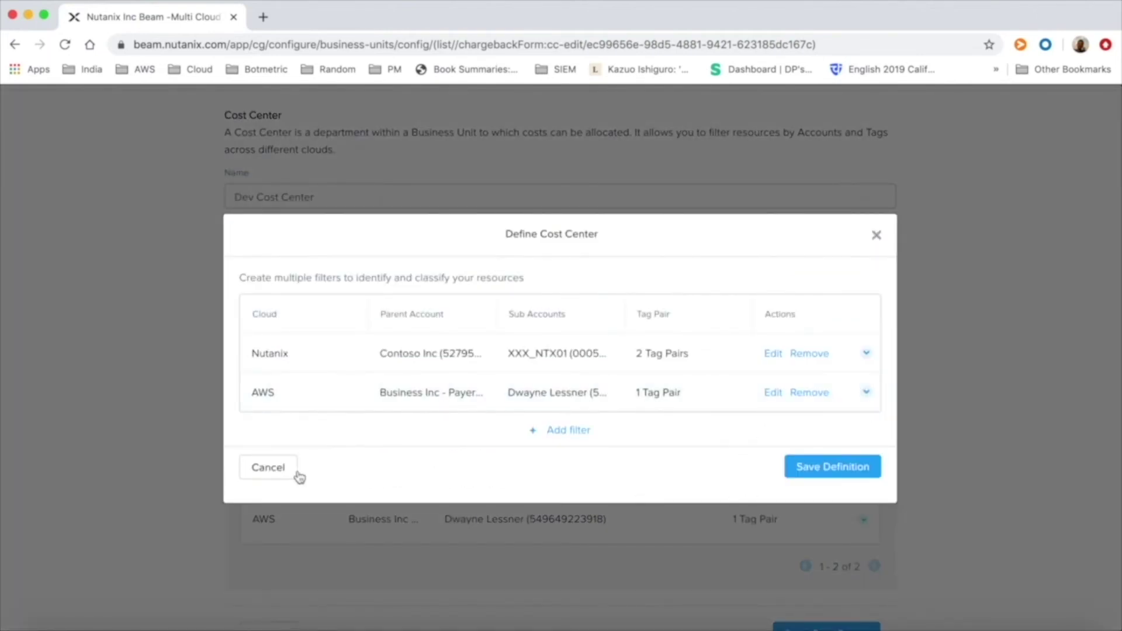
left_click(268, 467)
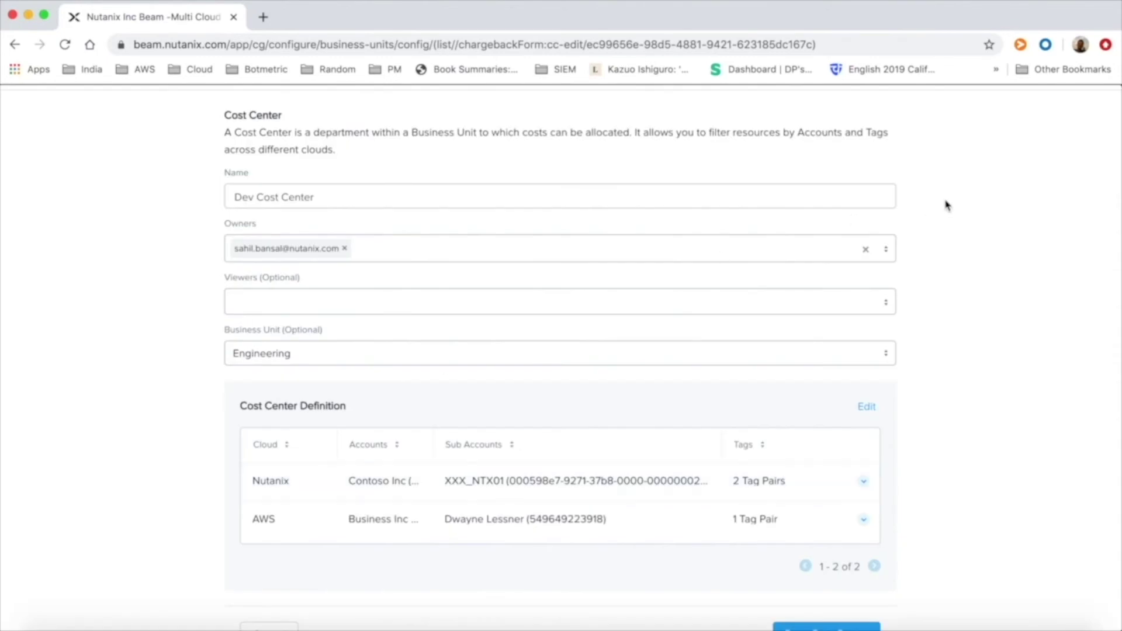
scroll(958, 199, "up", 2)
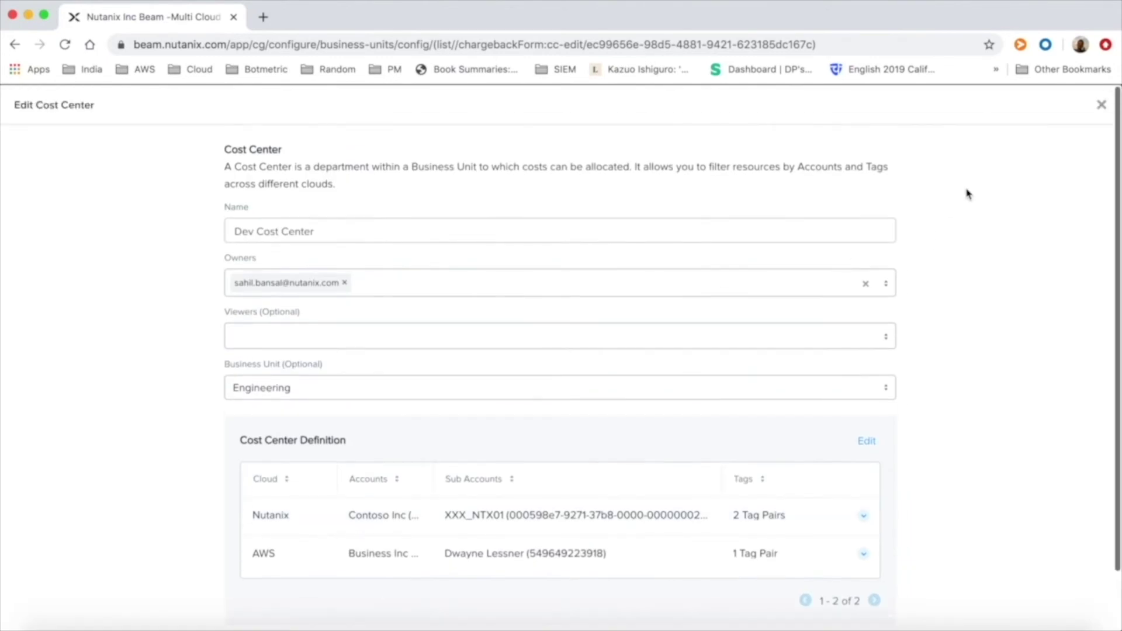
left_click(1100, 105)
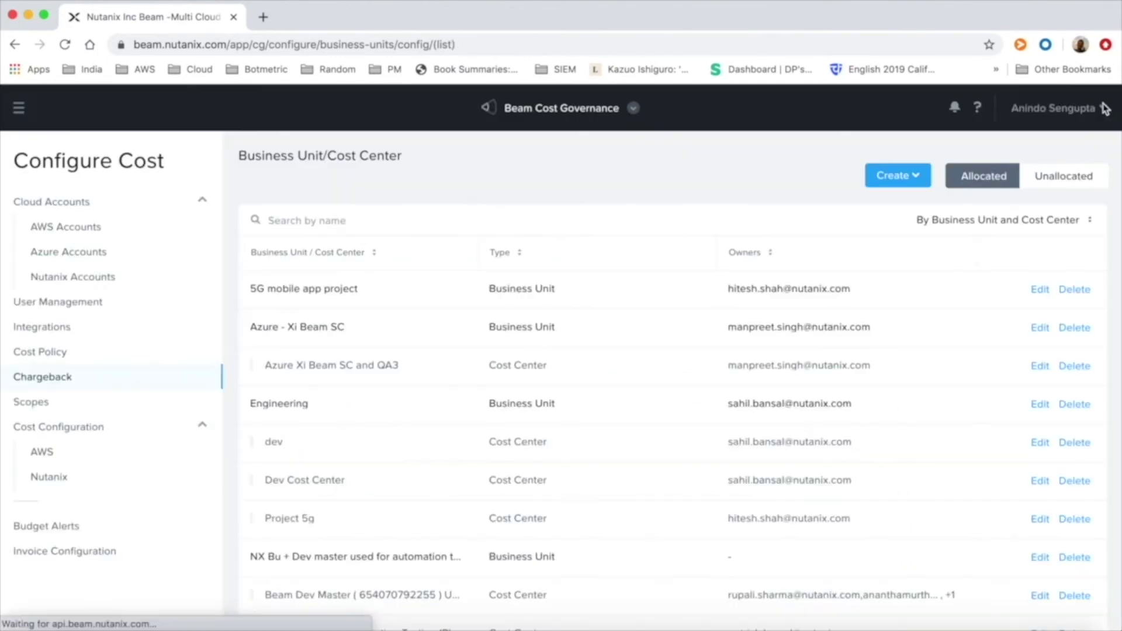
- Pick NX and Xi Beam Both for unallocated account CSEA West, then dismiss without allocating
left_click(1055, 179)
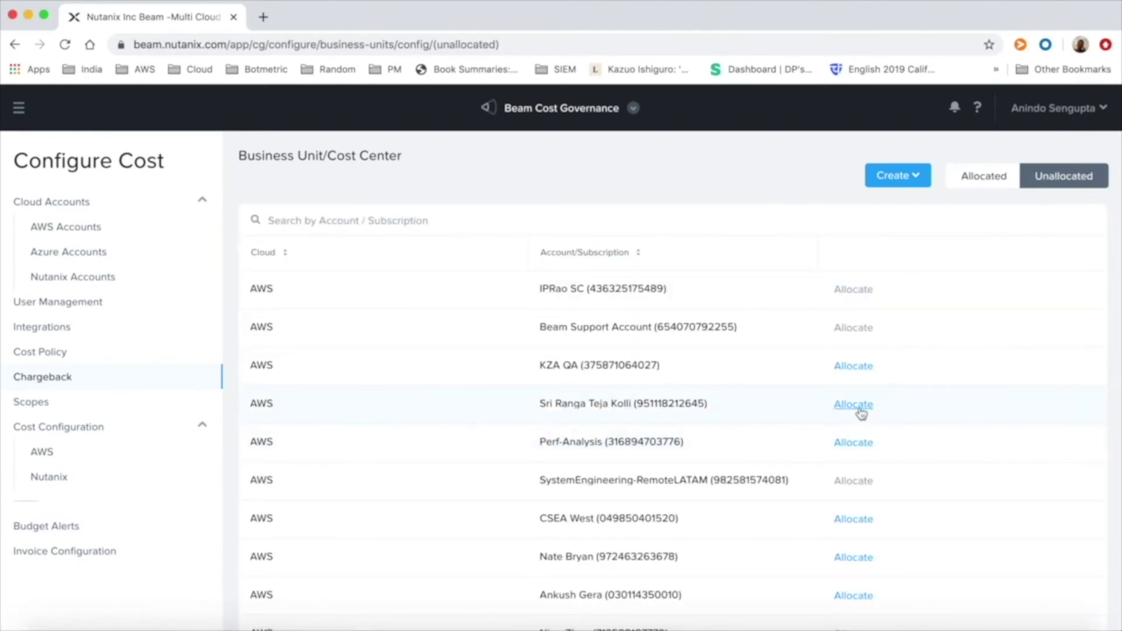
left_click(858, 521)
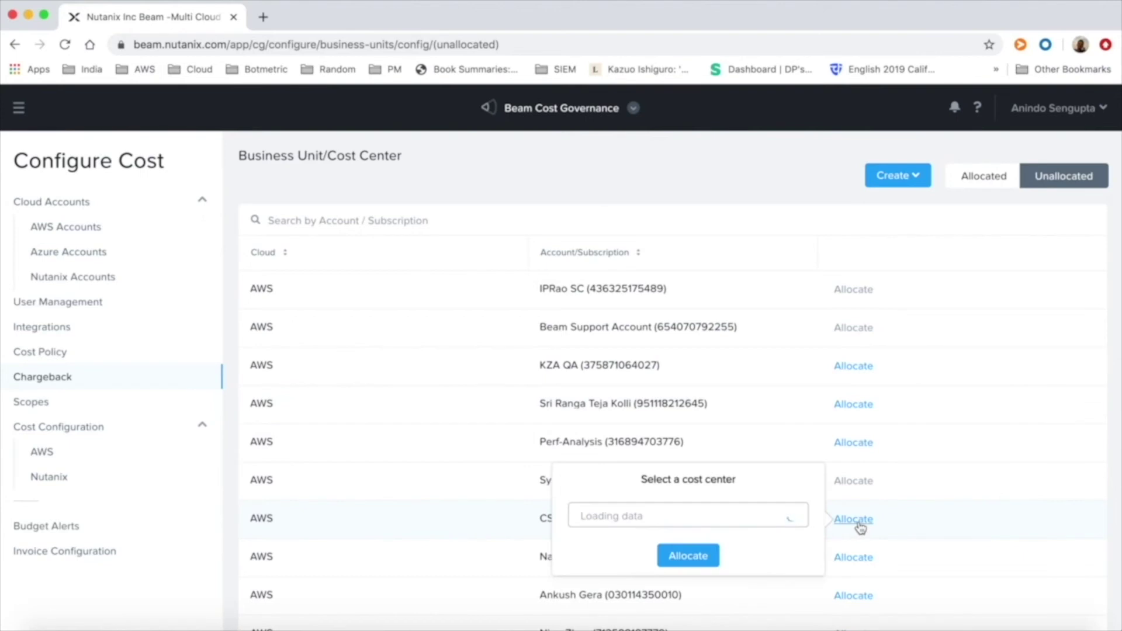
left_click(801, 518)
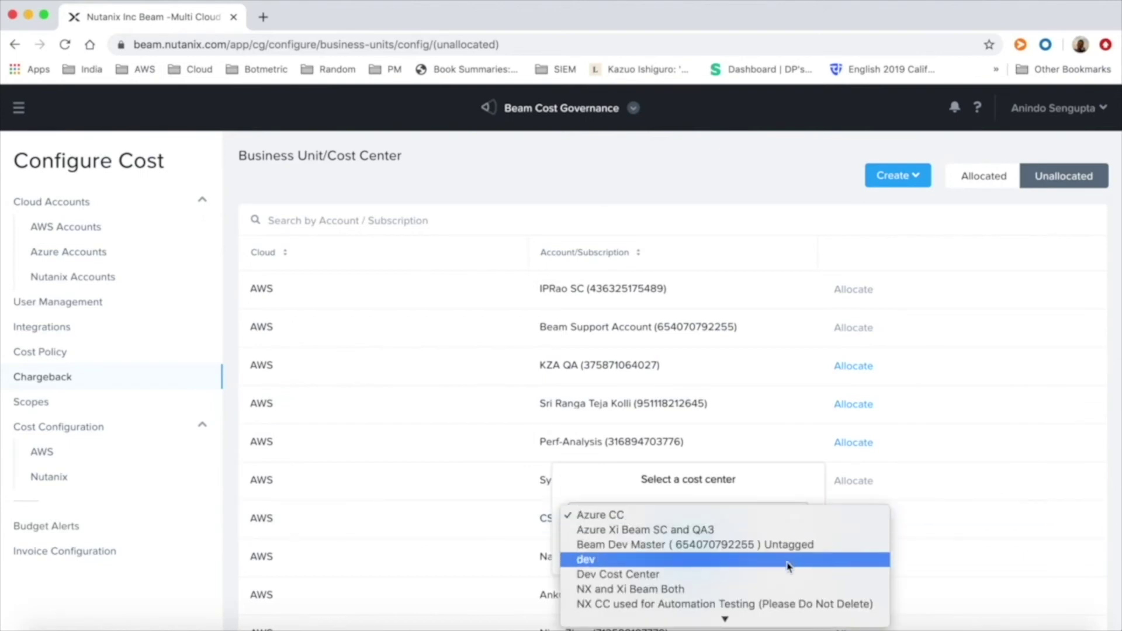
left_click(779, 591)
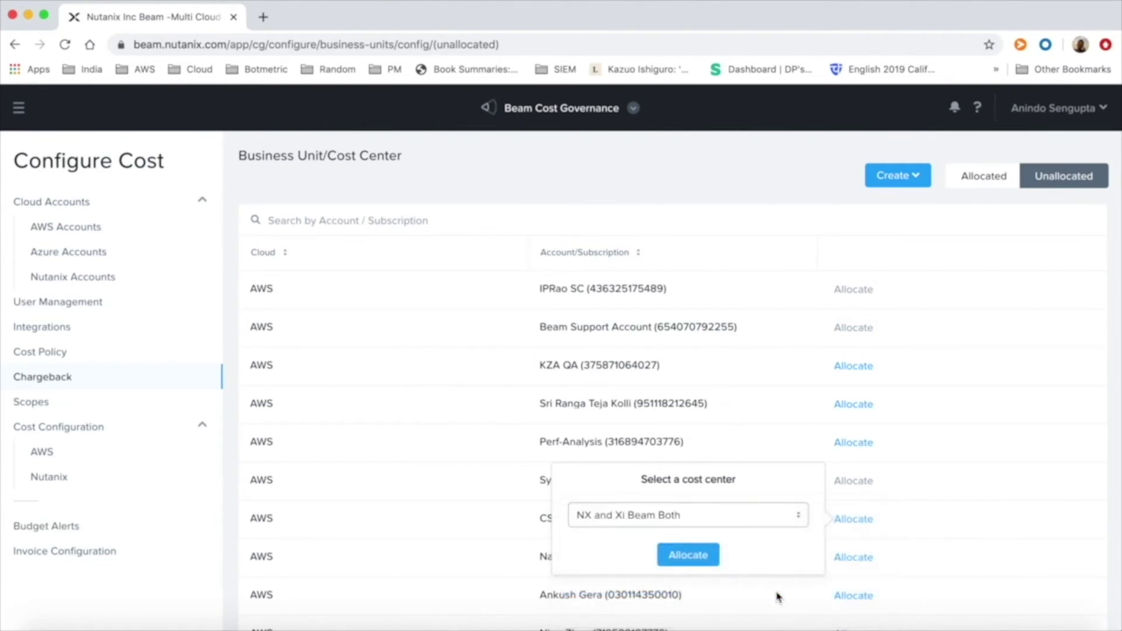
left_click(784, 168)
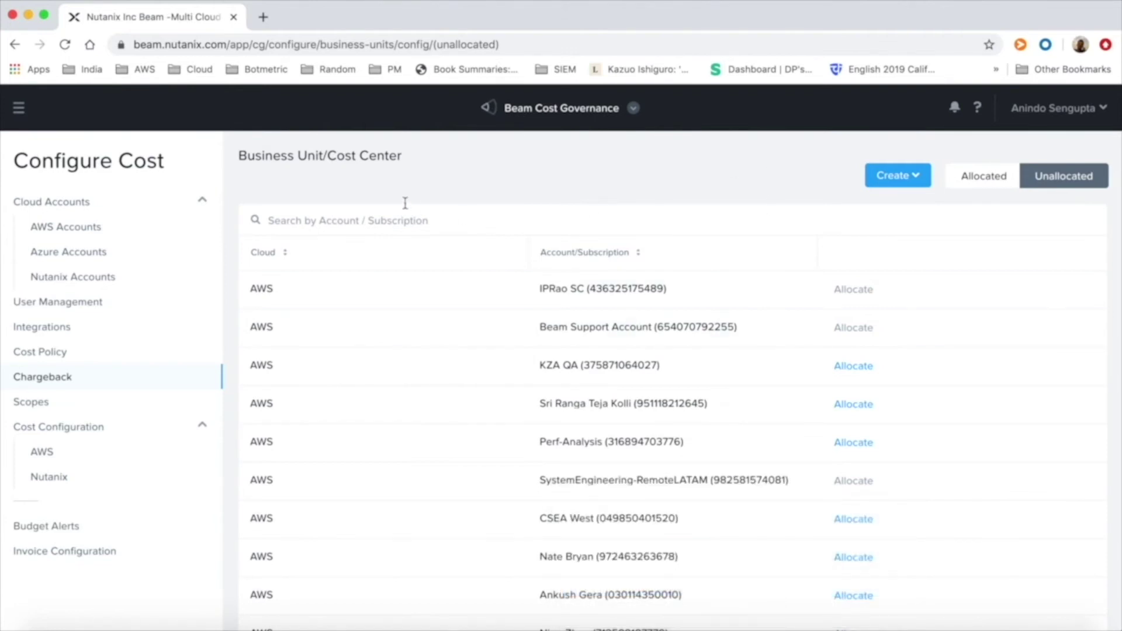
- Go to Save and list the unused resources available to eliminate
left_click(19, 111)
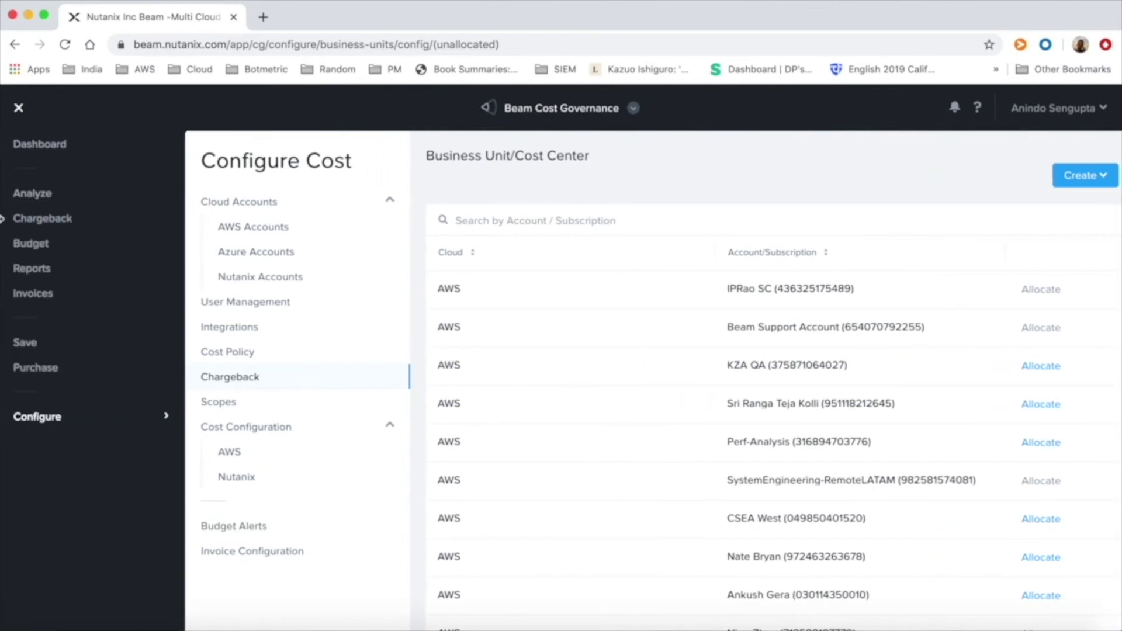
left_click(24, 344)
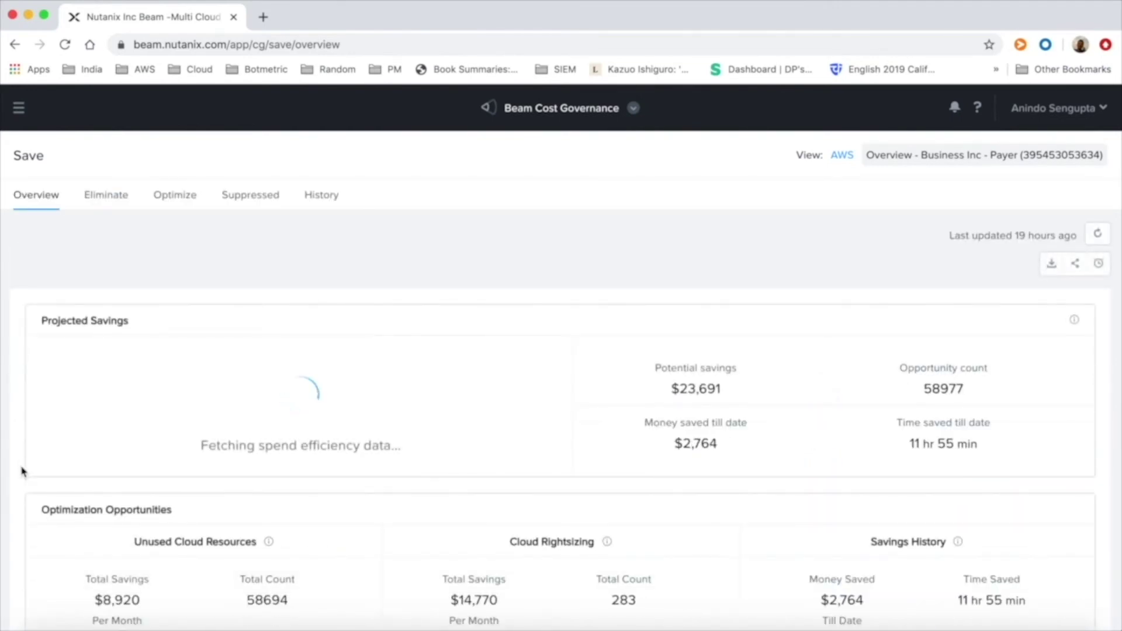
scroll(22, 471, "down", 3)
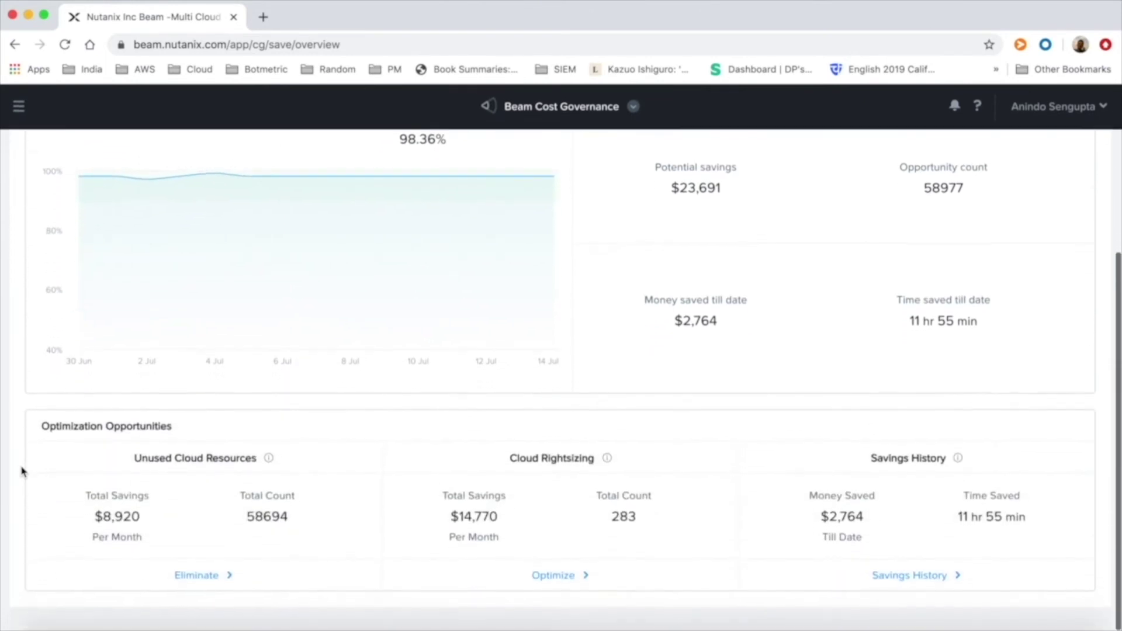
left_click(195, 577)
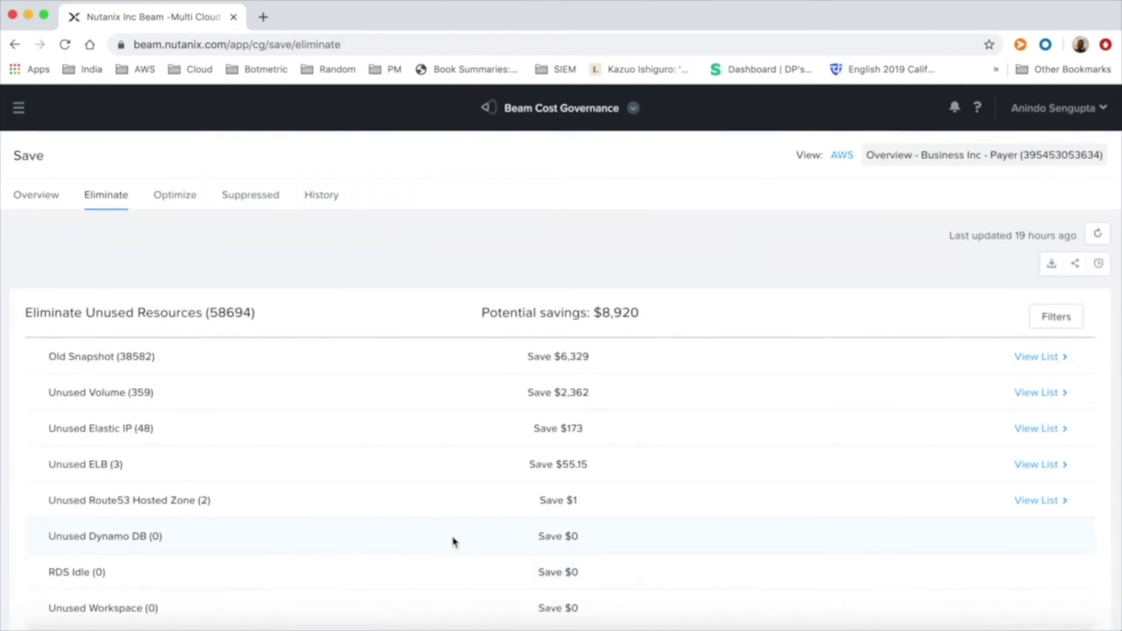
scroll(453, 542, "down", 5)
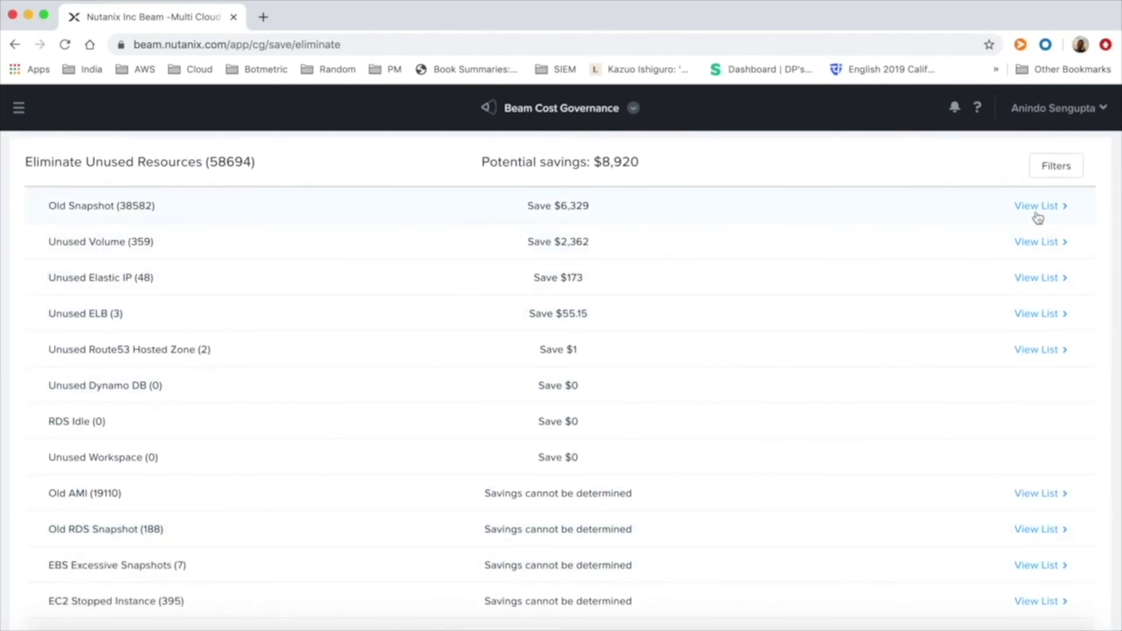
- Review Old Snapshots without eliminating any, then show Optimize: 283 resources, $14,770 savings
left_click(1037, 208)
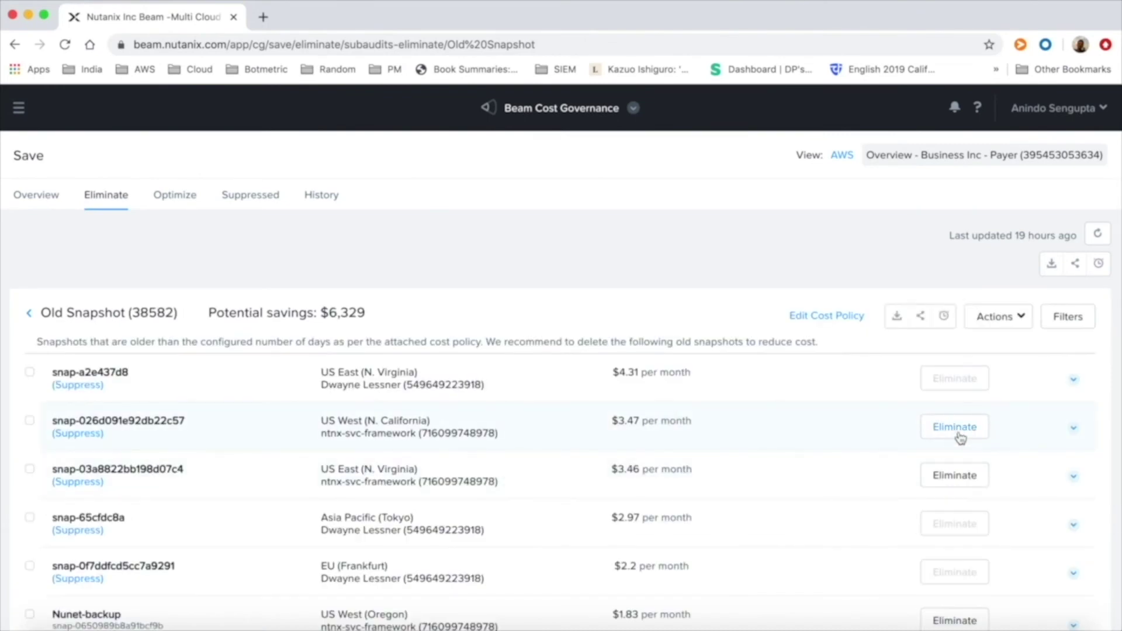
left_click(955, 427)
left_click(609, 406)
left_click(165, 199)
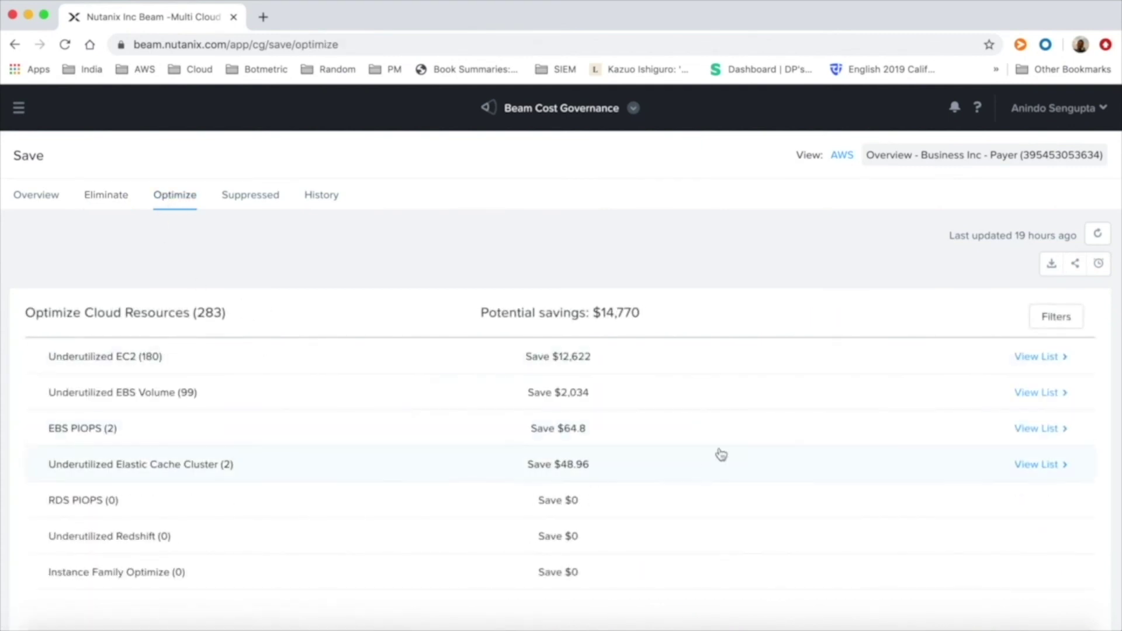
- Open the Underutilized EC2 list and review an instance's ticket and optimization instructions
left_click(1038, 357)
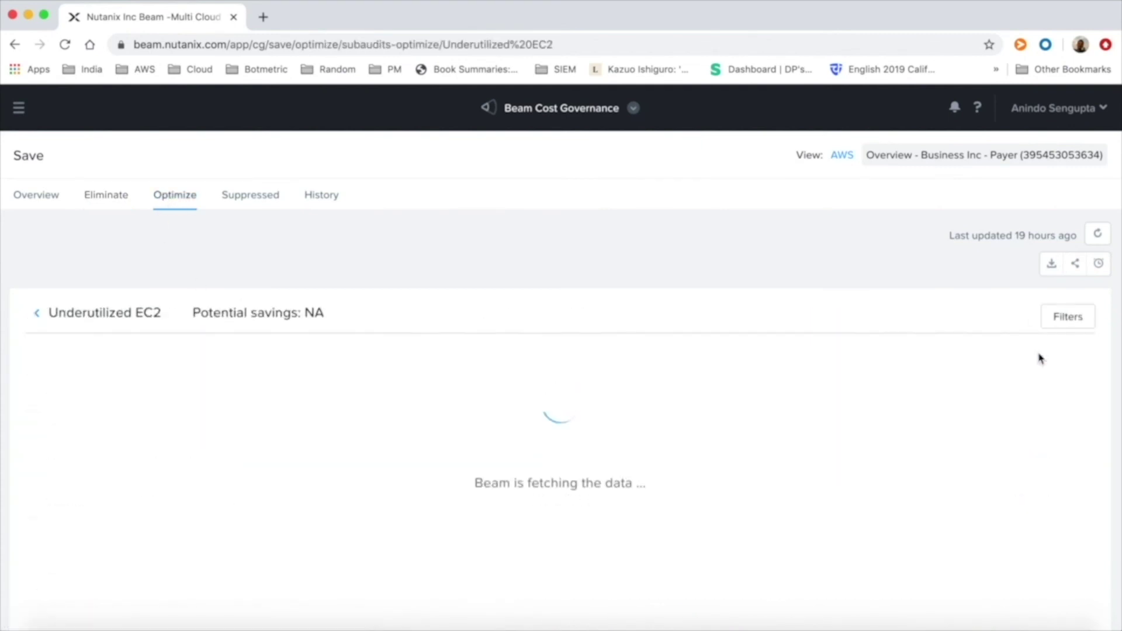
left_click(823, 389)
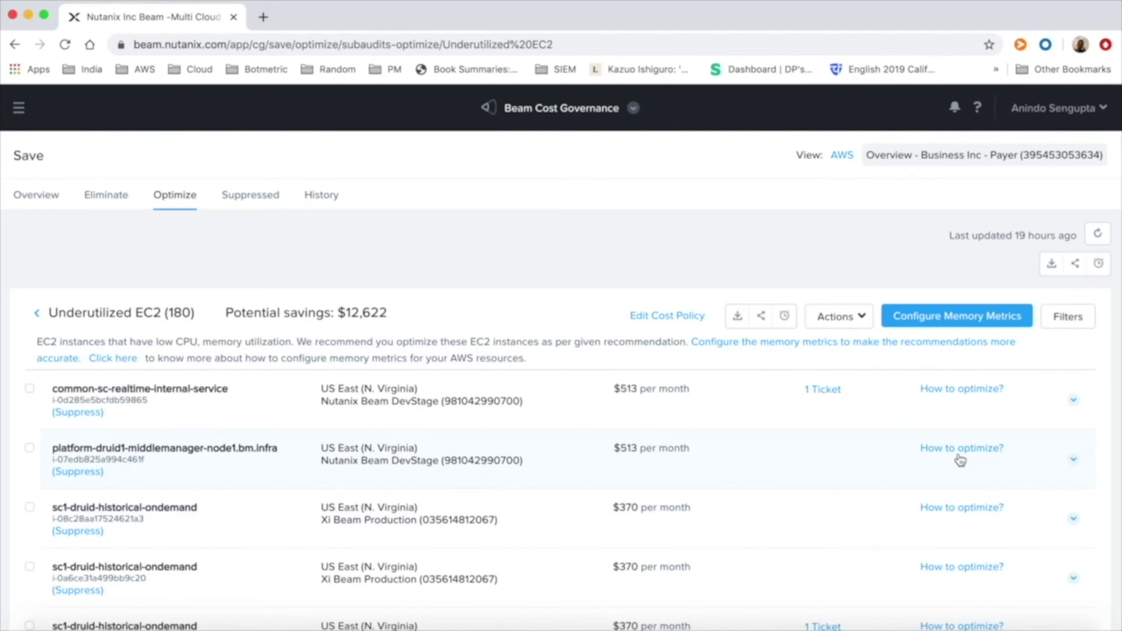
left_click(963, 508)
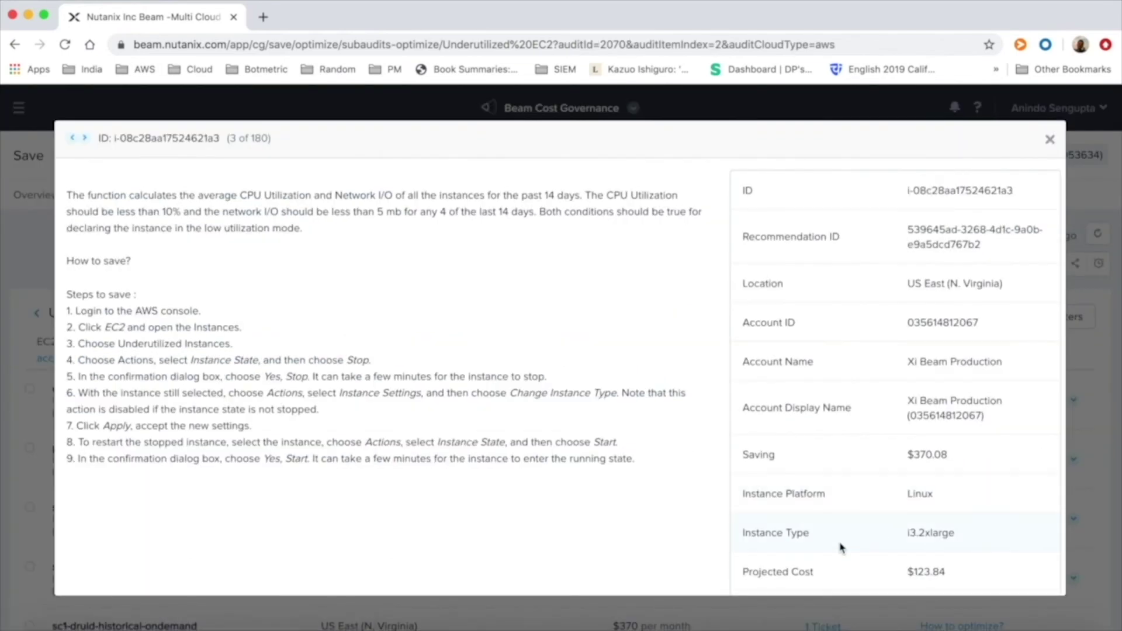
left_click(1051, 140)
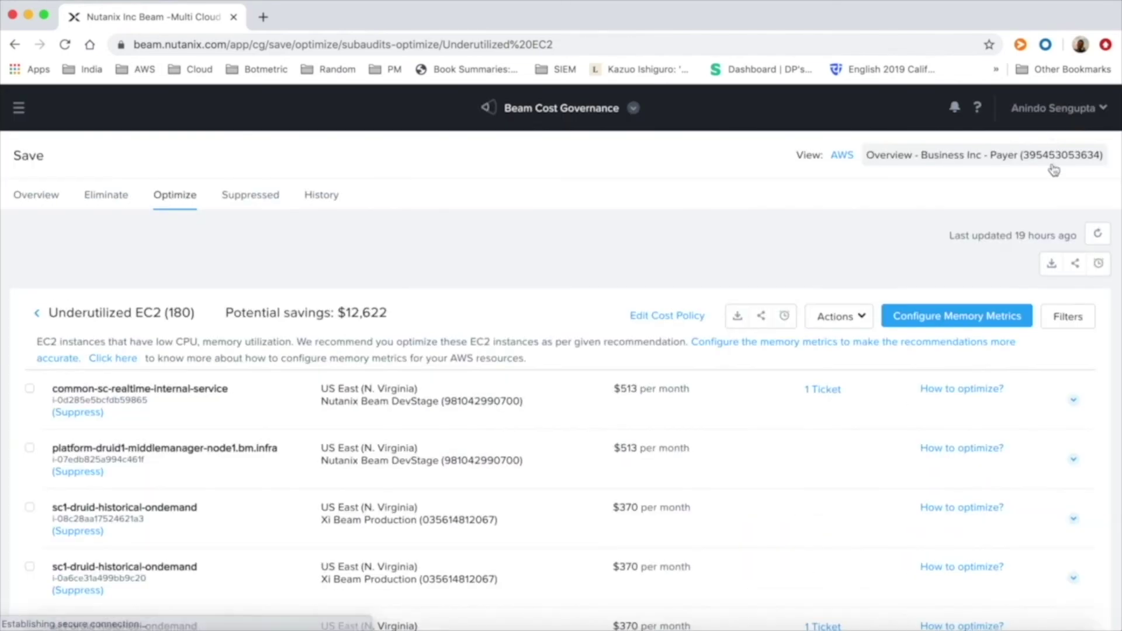
- Expand sc1-druid-historical-ondemand to show its i3.2xlarge-to-i3.large recommendation and CPU chart, and check its Actions
left_click(1073, 518)
scroll(980, 550, "down", 5)
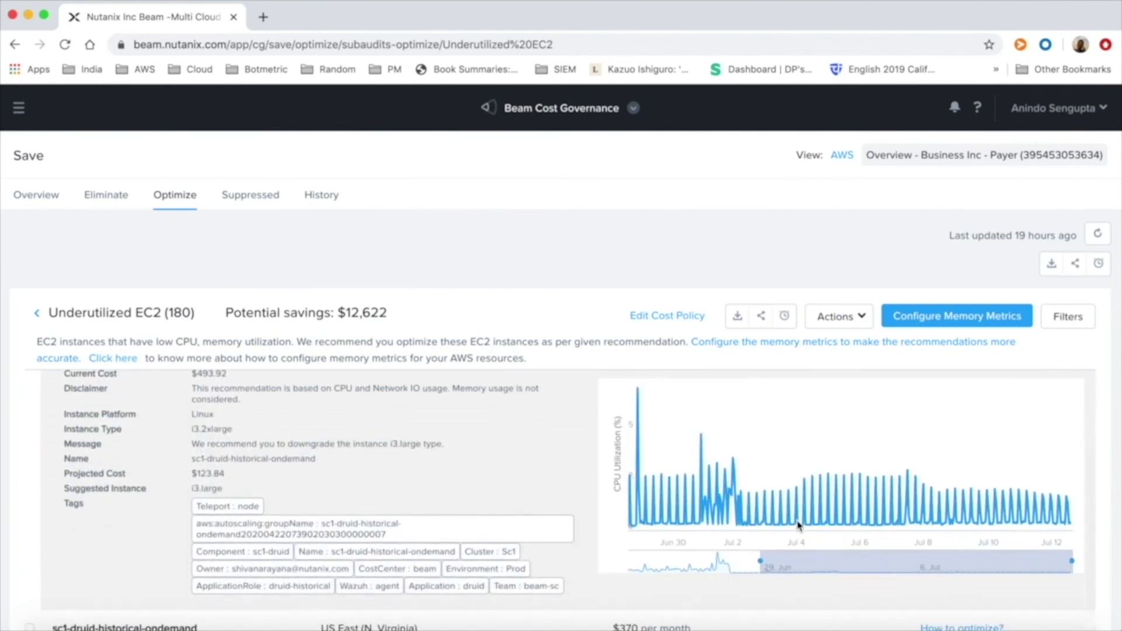
scroll(799, 524, "up", 1)
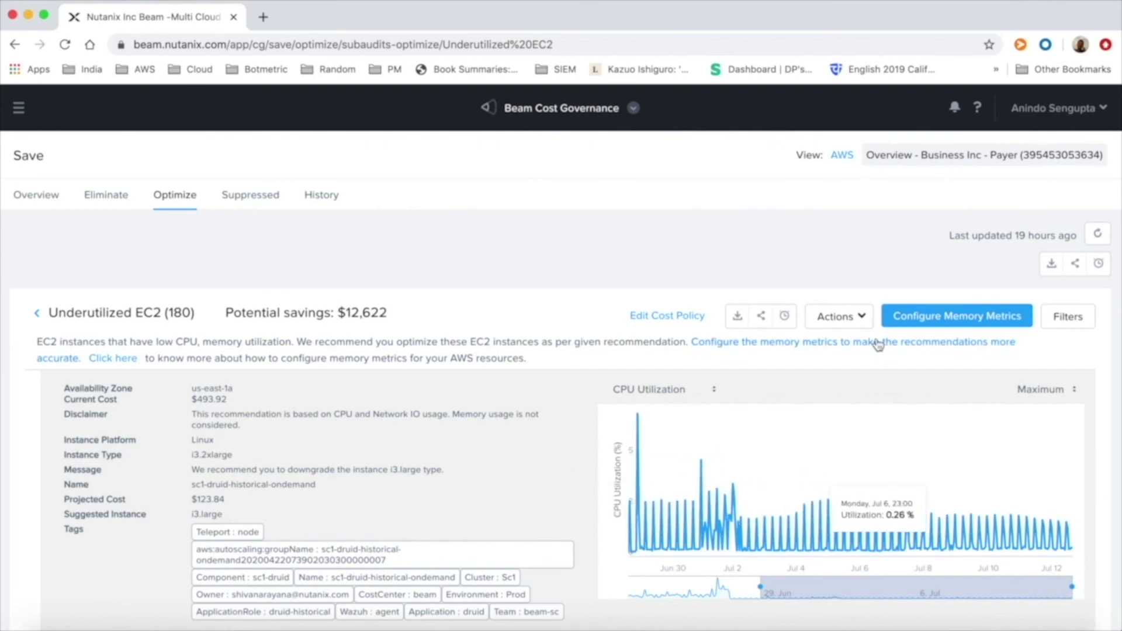
left_click(861, 318)
left_click(861, 320)
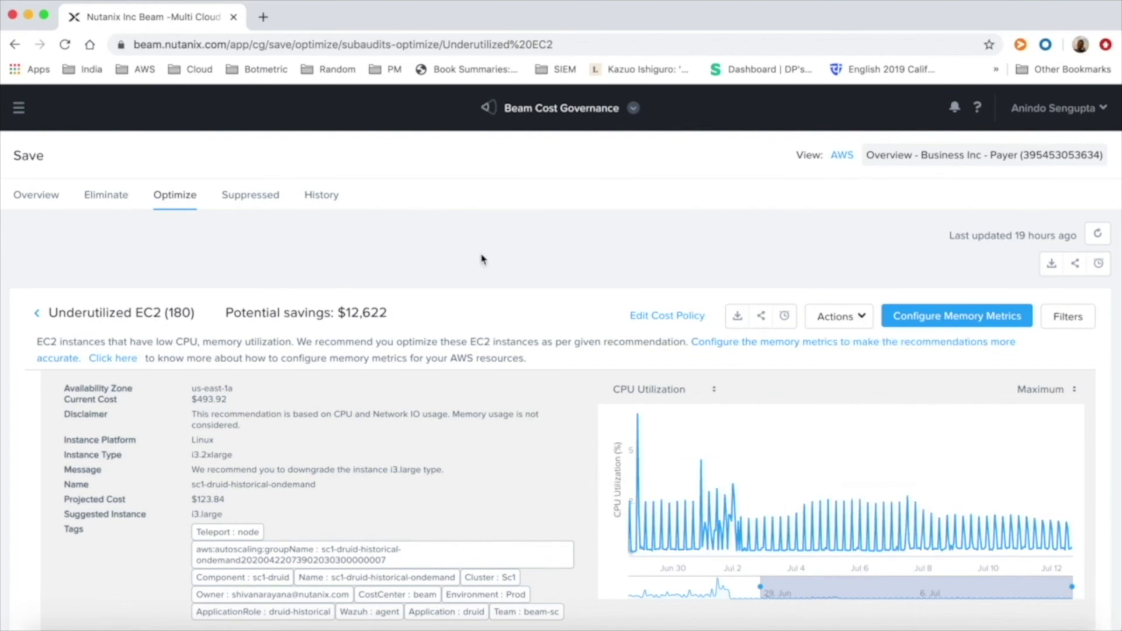
left_click(18, 110)
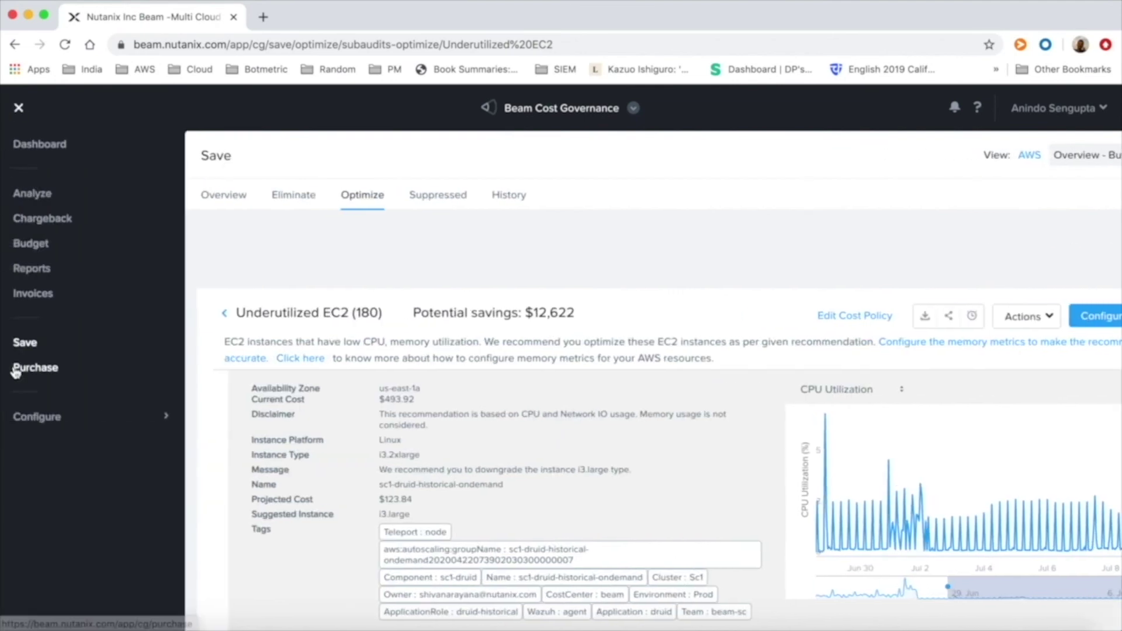
- Go to the Purchase section and list all RI purchase recommendations
left_click(17, 371)
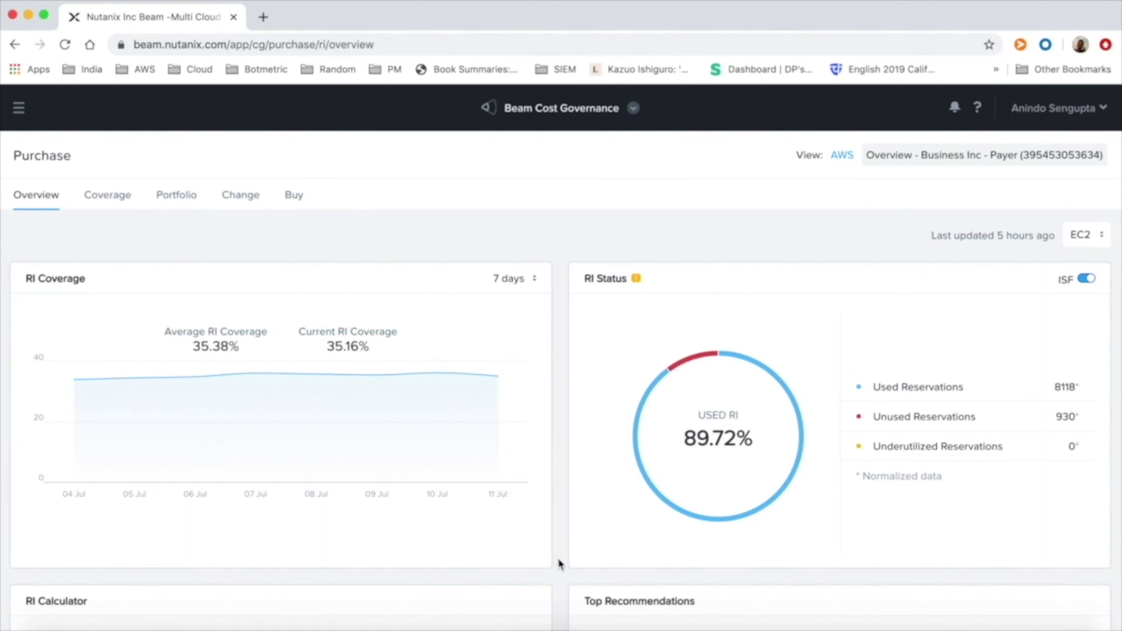
scroll(559, 564, "down", 5)
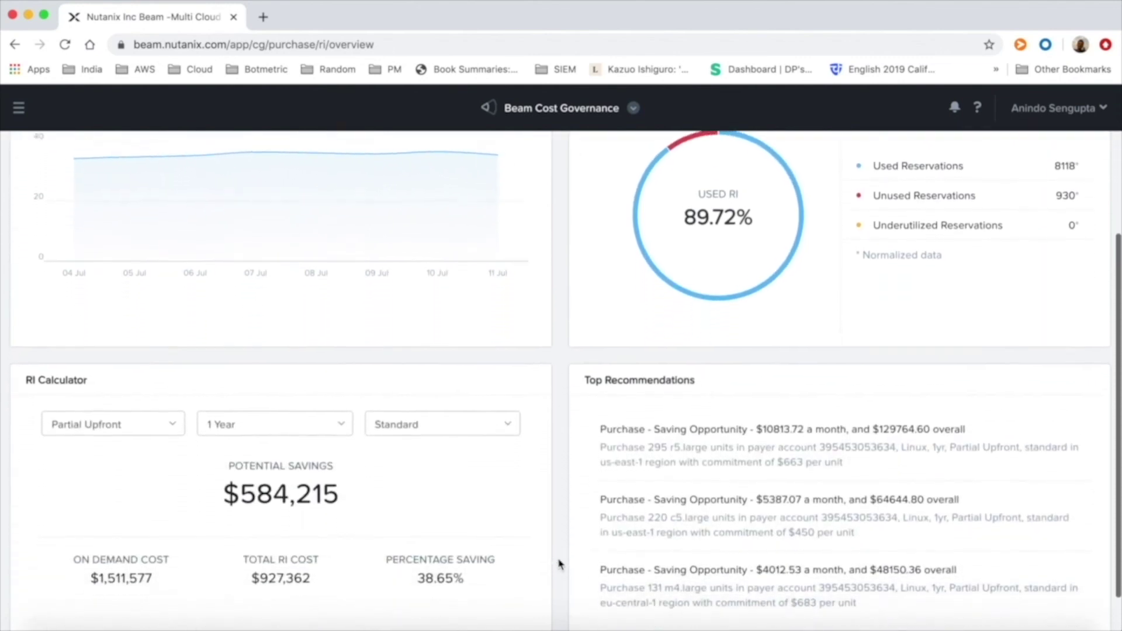
scroll(559, 564, "down", 1)
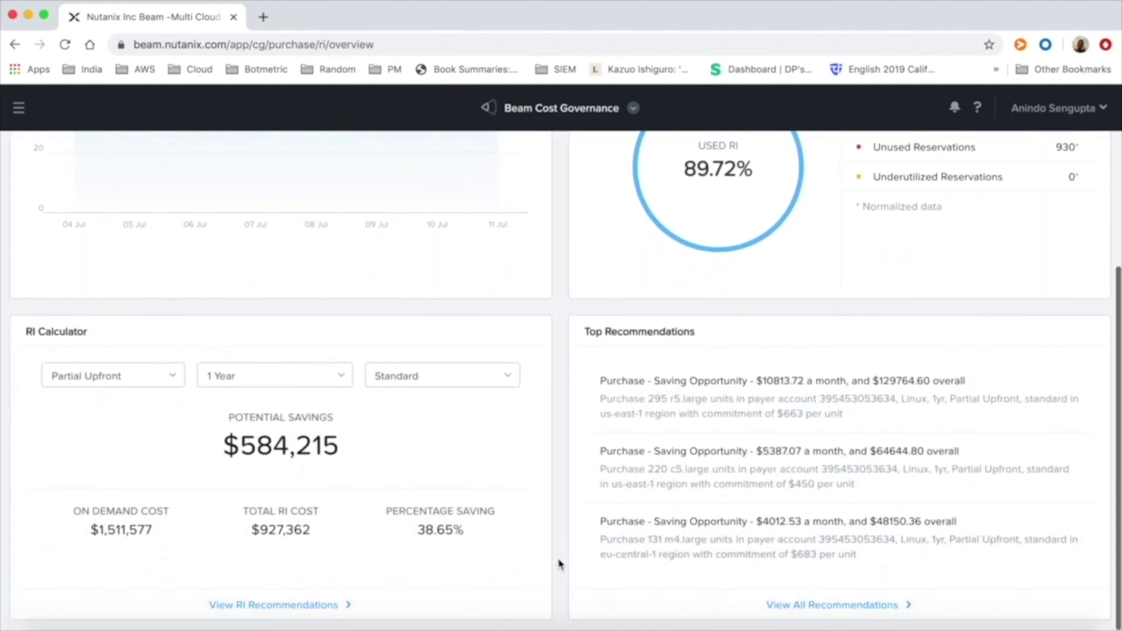
left_click(273, 607)
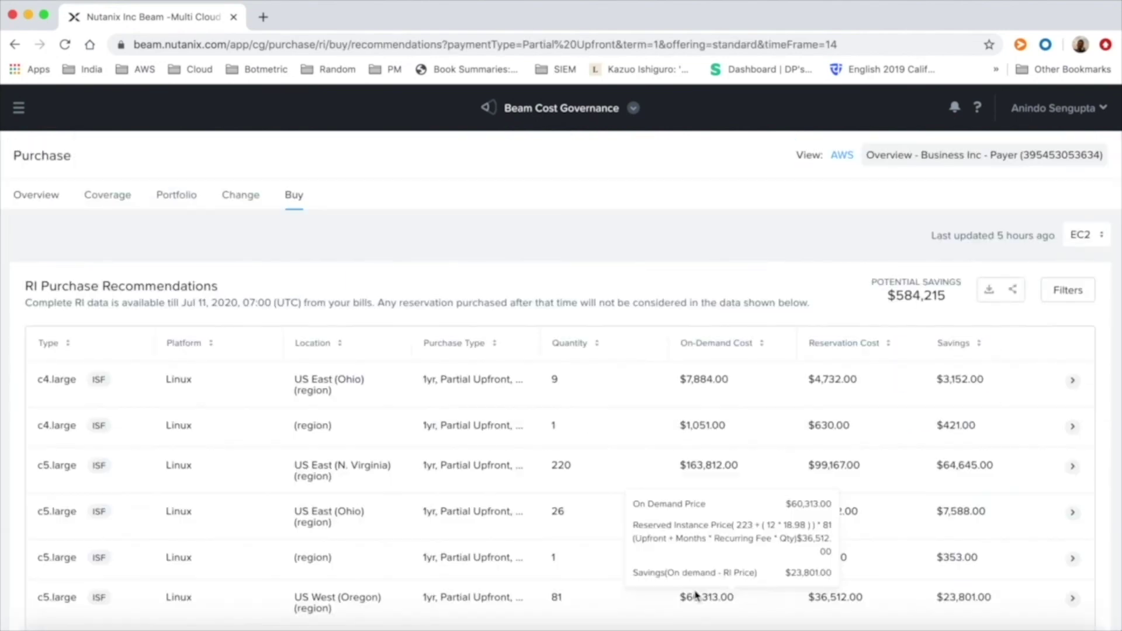
- Open the c5.large US West (Oregon) recommendation: 81 units, 1yr Partial Upfront, 220-day breakeven
scroll(911, 555, "down", 2)
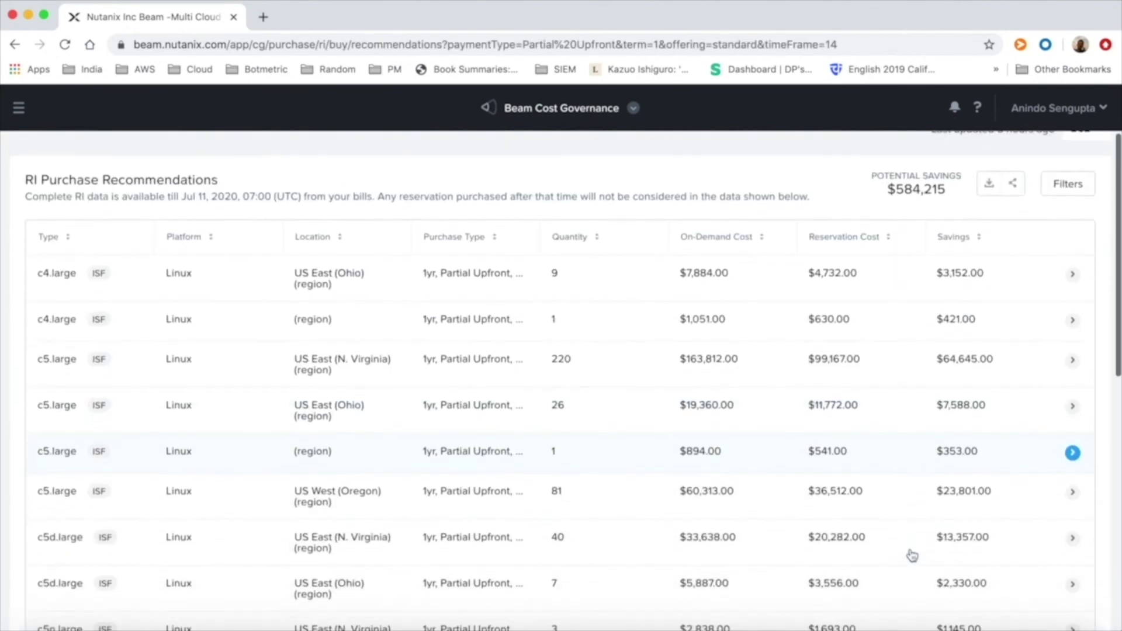
left_click(1055, 494)
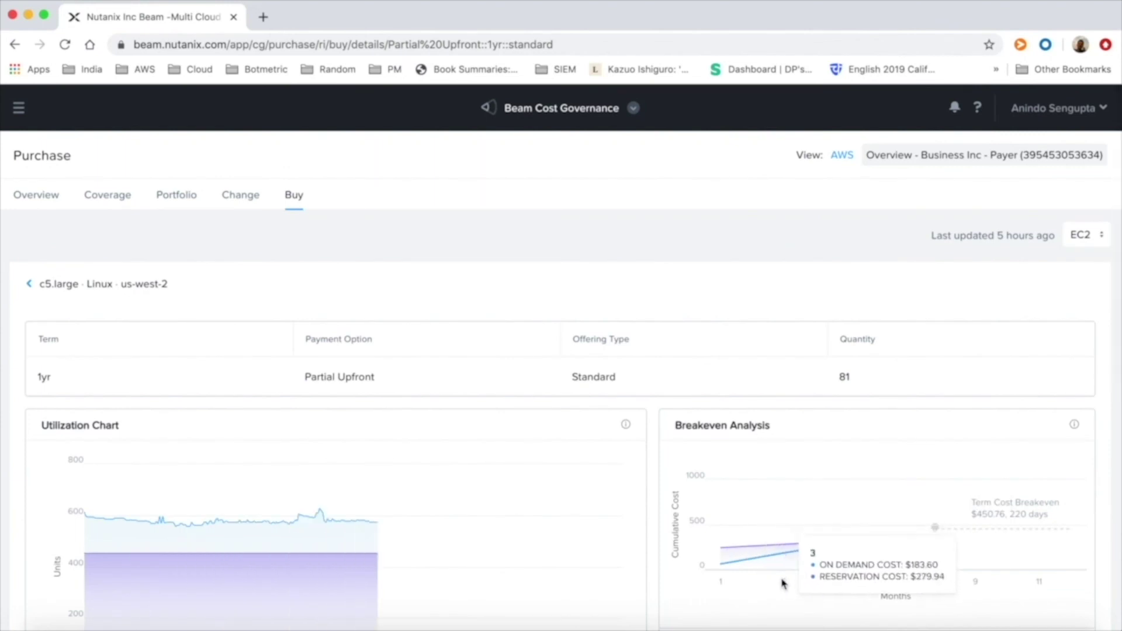
scroll(654, 608, "down", 2)
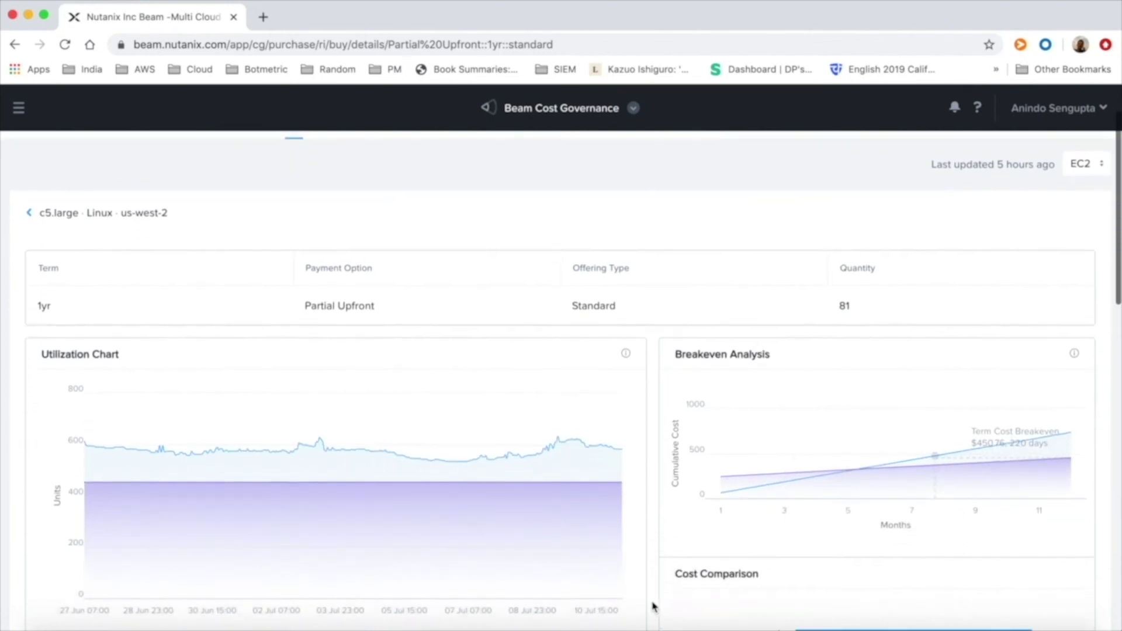
scroll(653, 607, "down", 1)
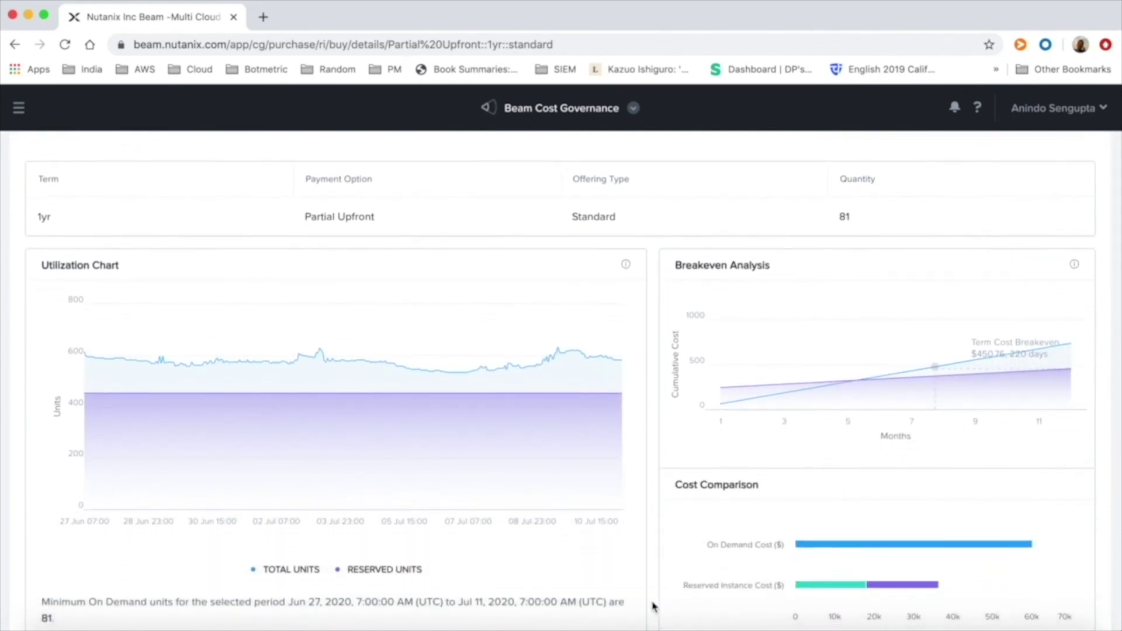
mouse_move(596, 416)
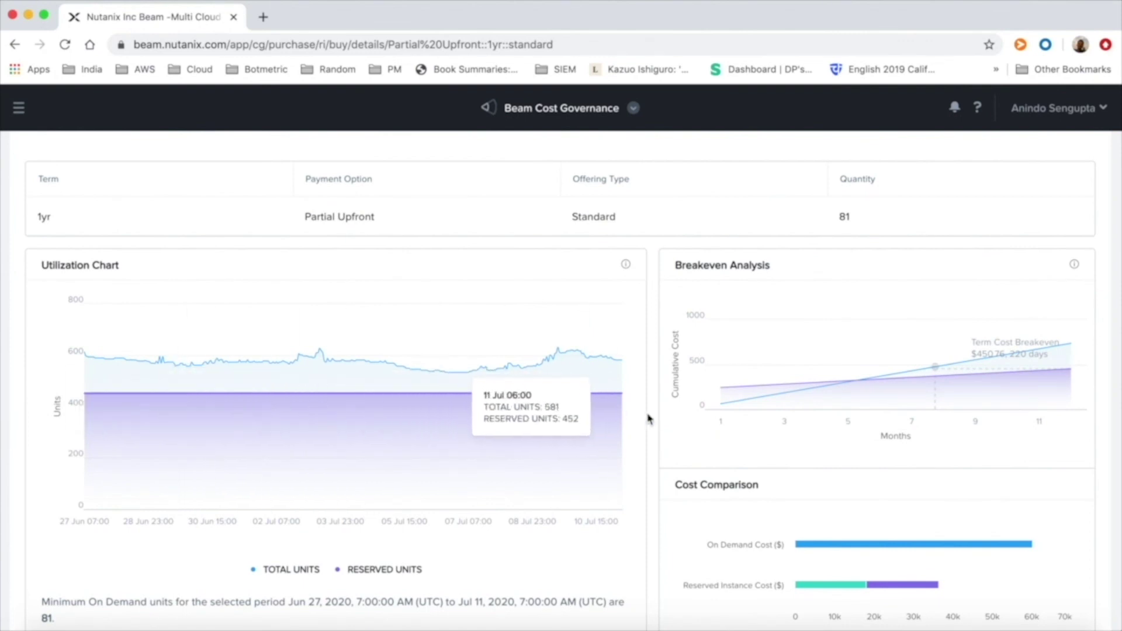
scroll(659, 428, "up", 3)
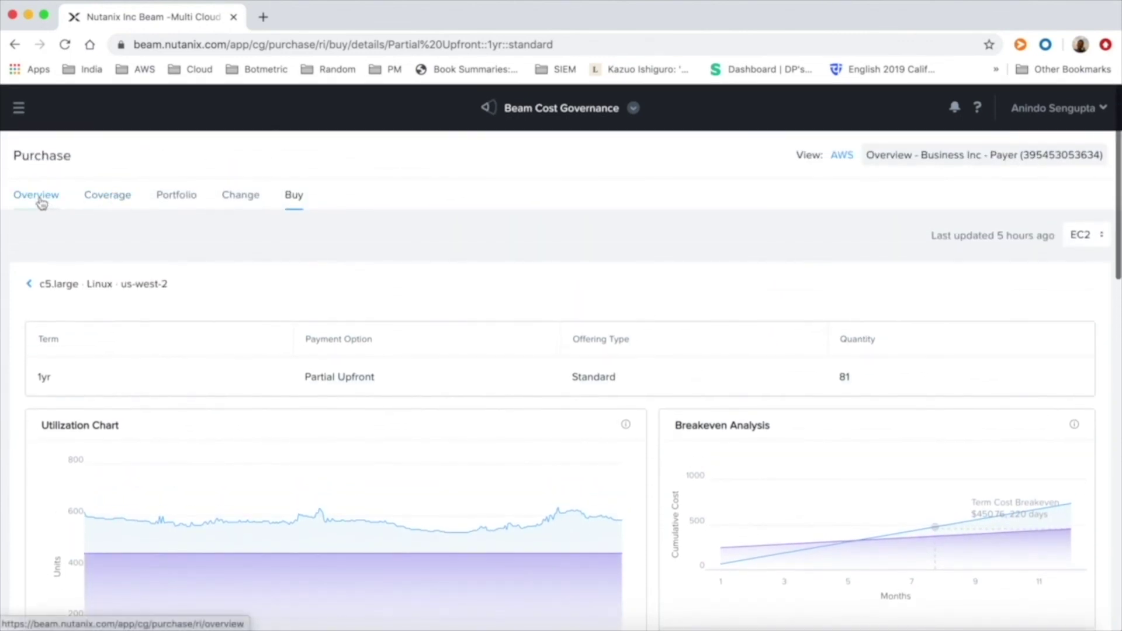
- Switch to the Purchase Overview showing 35.38% RI coverage and 89.72% RI utilization
left_click(41, 203)
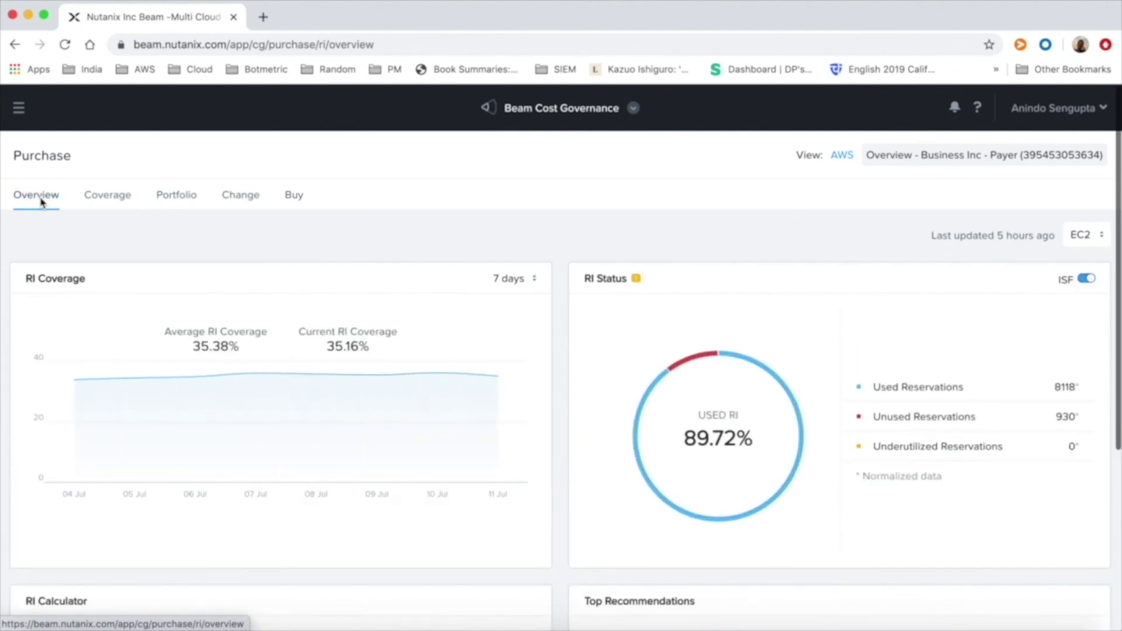